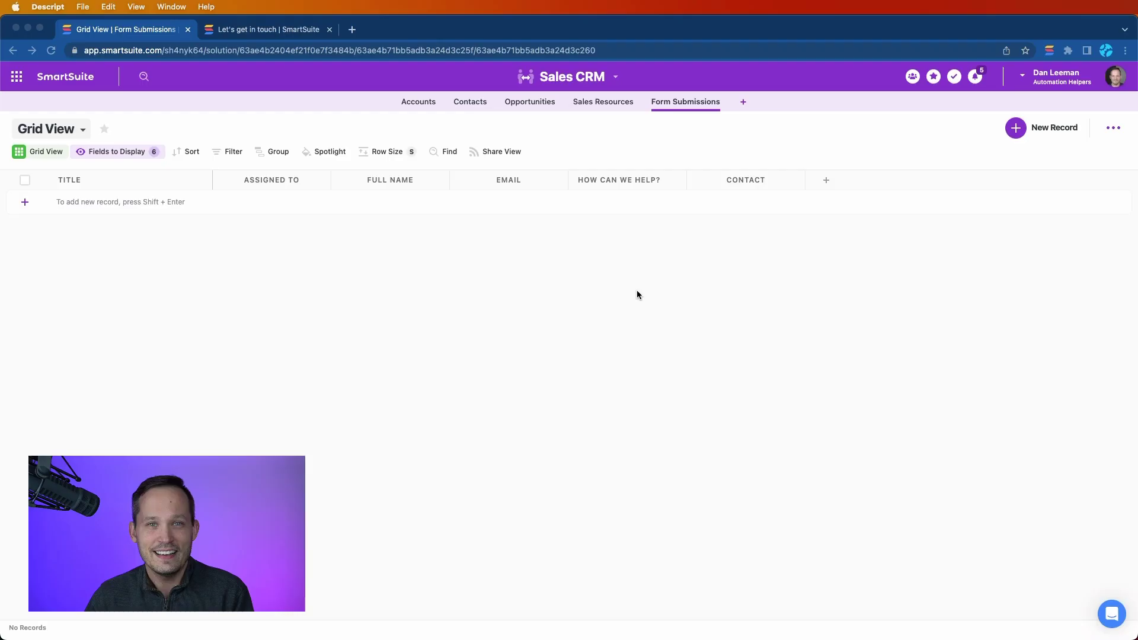
Step: Compare the filled-in 'Let's get in touch' form with the empty Form Submissions grid view
click(636, 294)
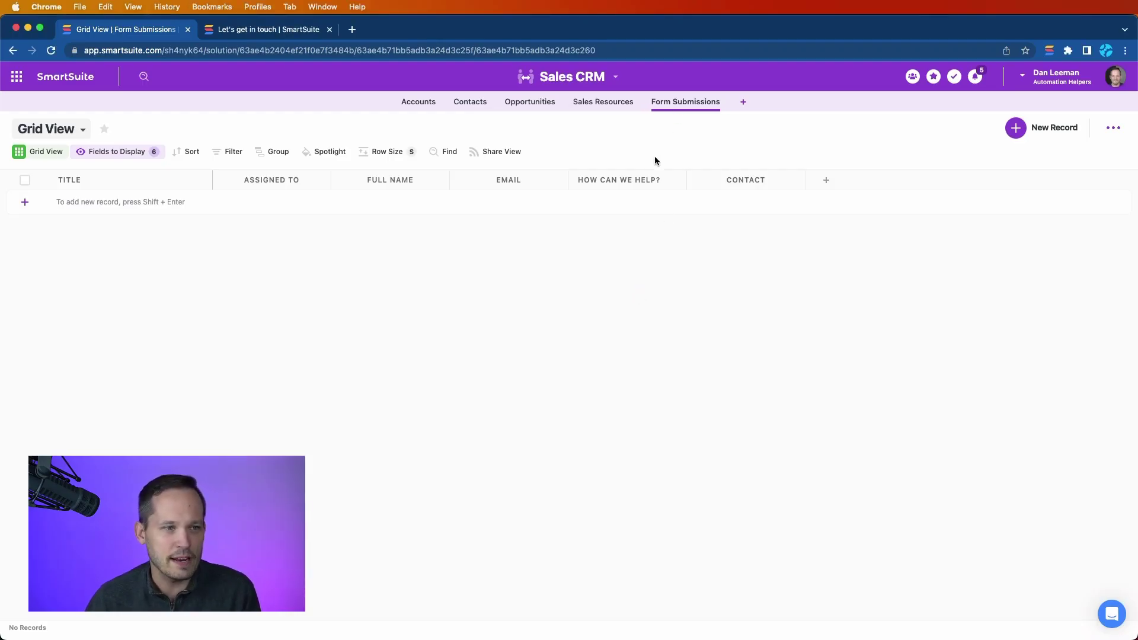
click(275, 31)
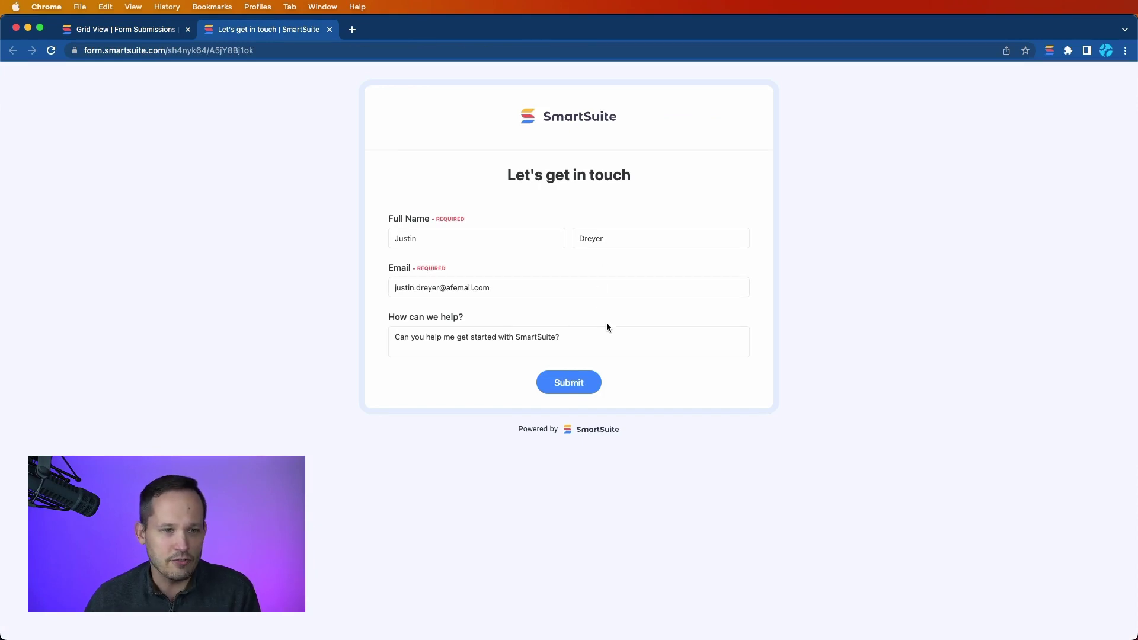
click(135, 30)
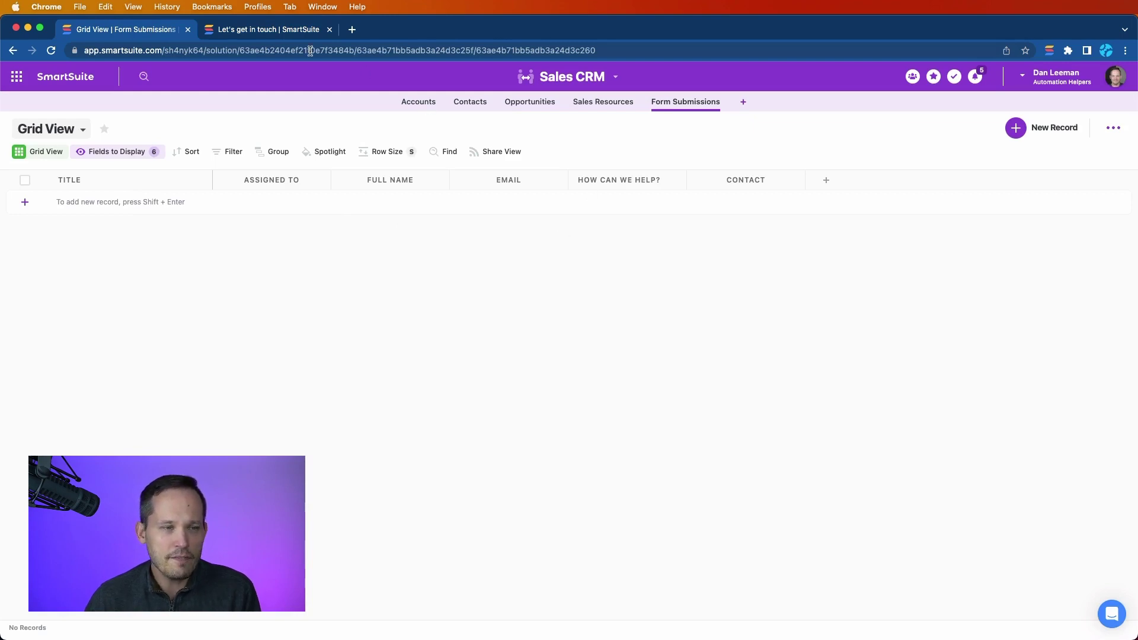
click(279, 34)
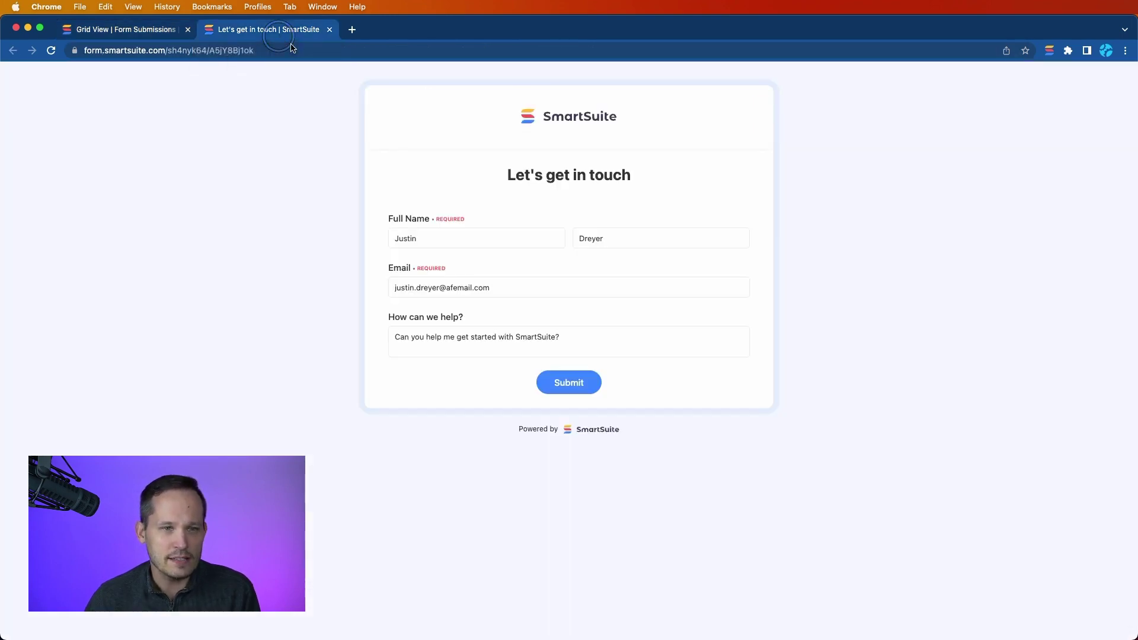
click(110, 30)
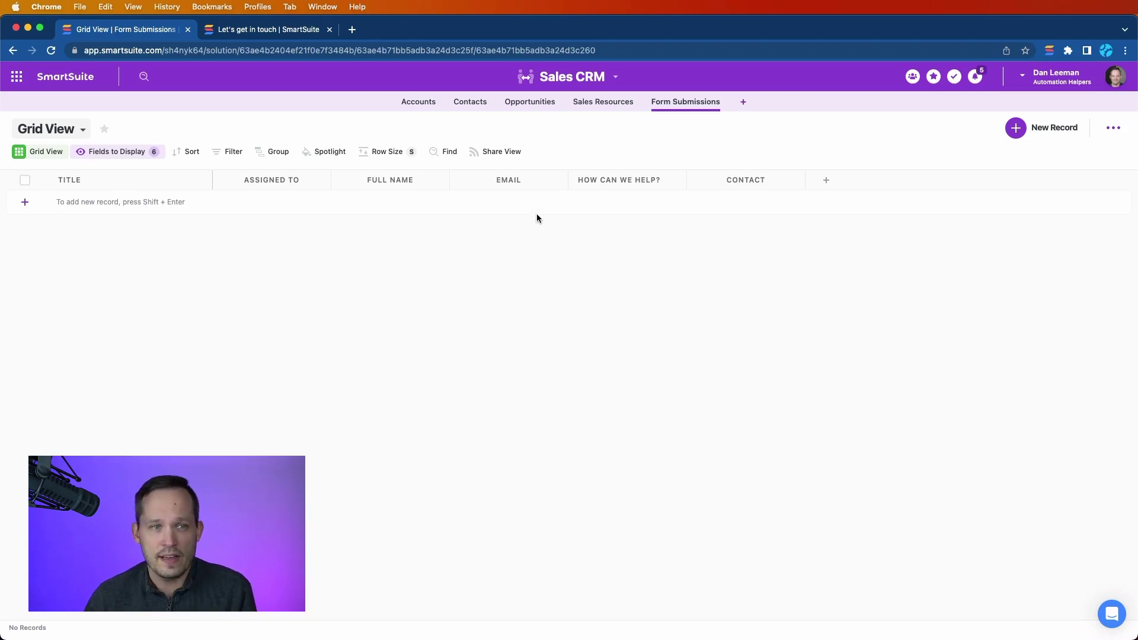
Step: Look over the records in the Contacts table
click(466, 105)
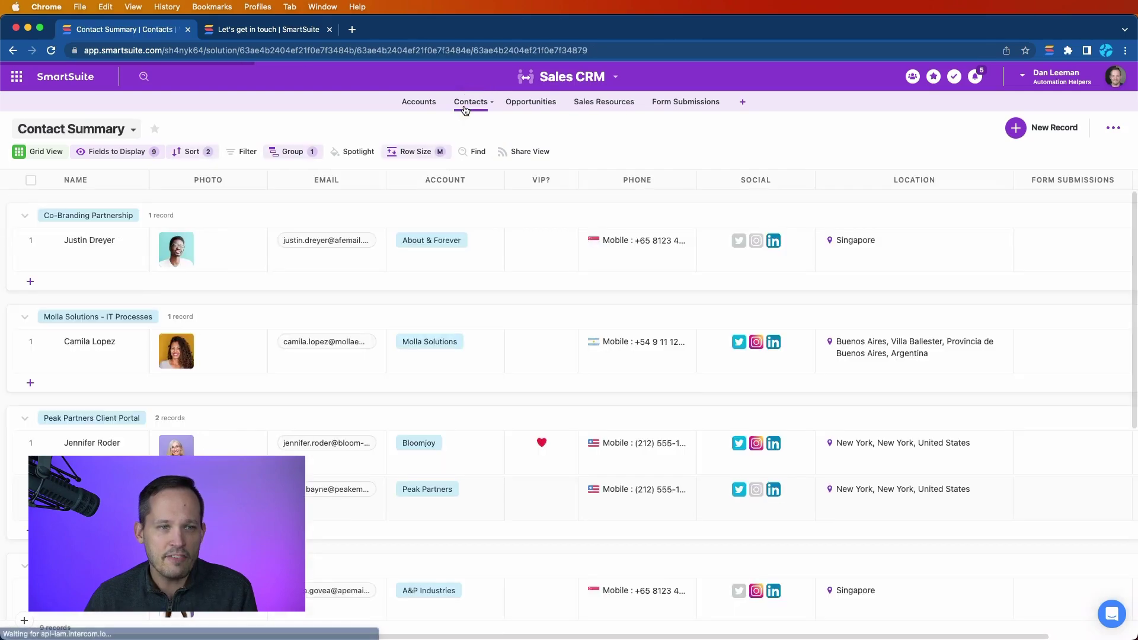
scroll(372, 367, down, 3)
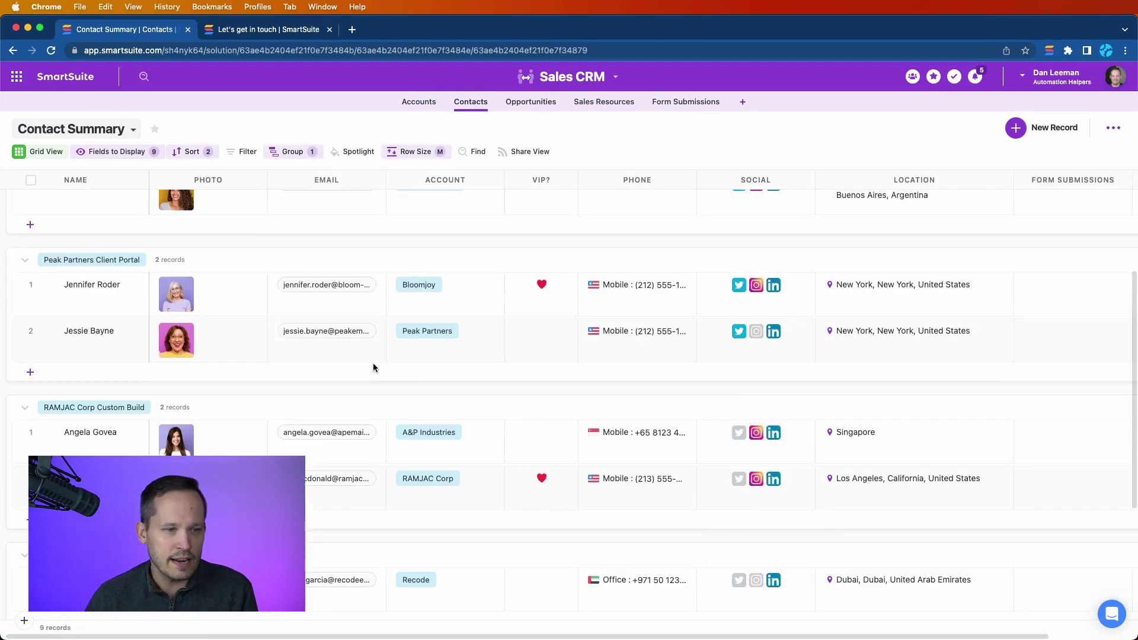
scroll(557, 359, up, 1)
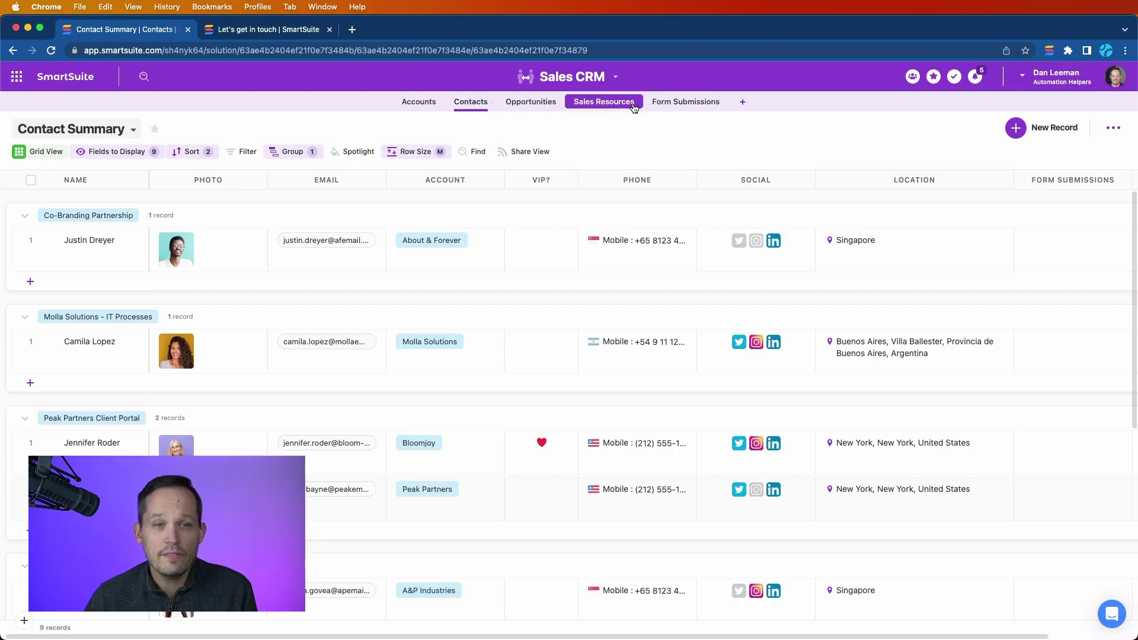
Step: Confirm the Form Submissions Contact field links to the Contacts app, leaving settings unchanged
click(666, 102)
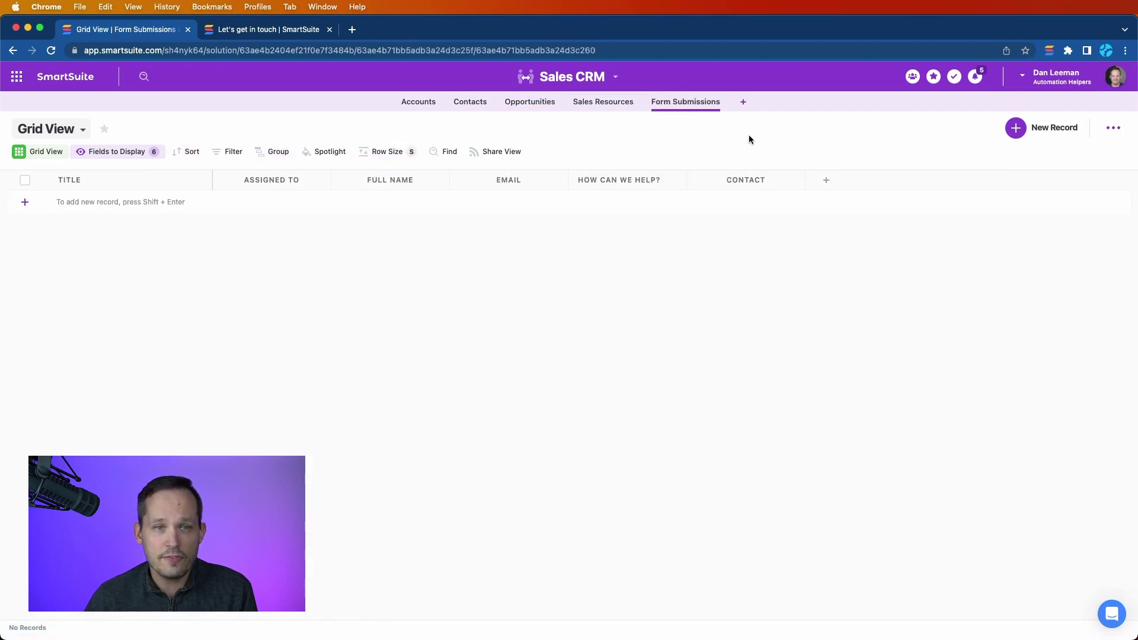
click(797, 180)
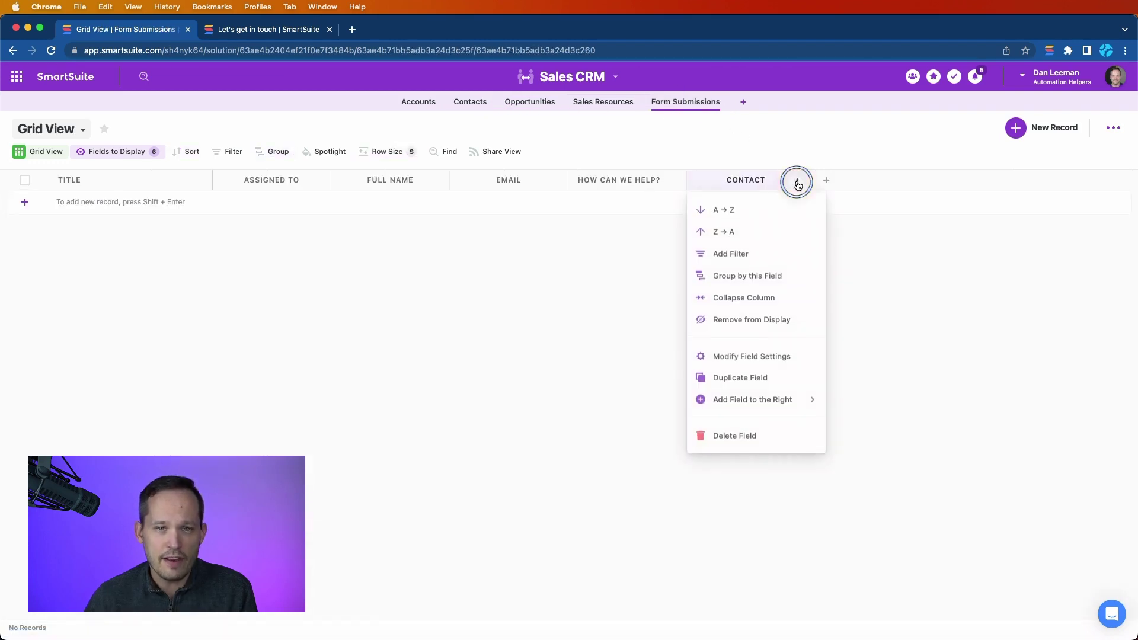
click(774, 355)
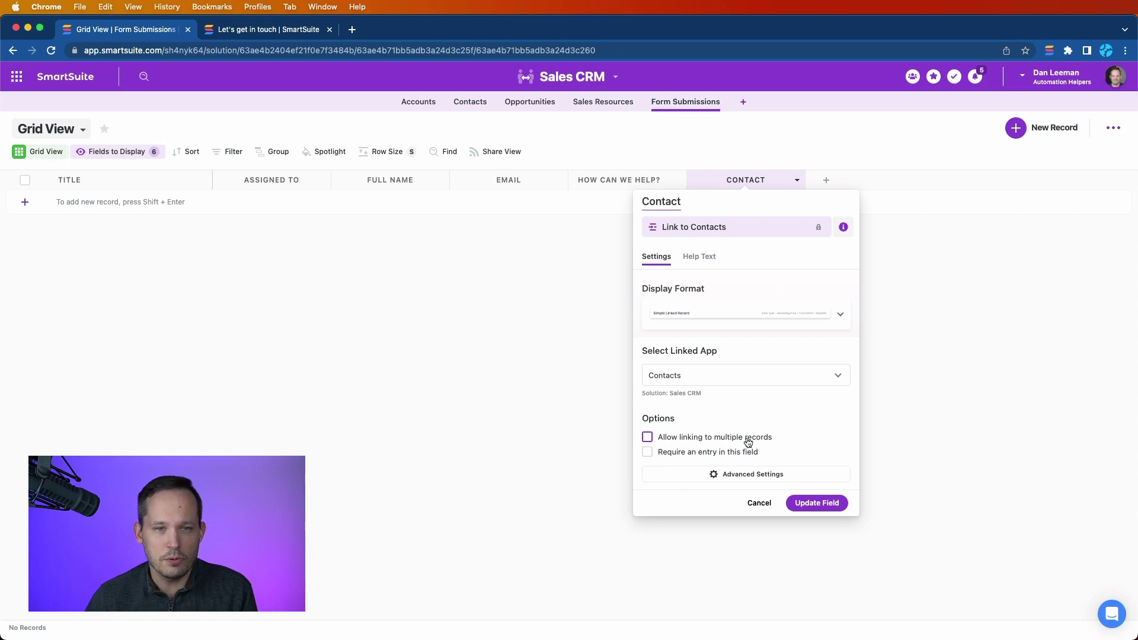
click(918, 384)
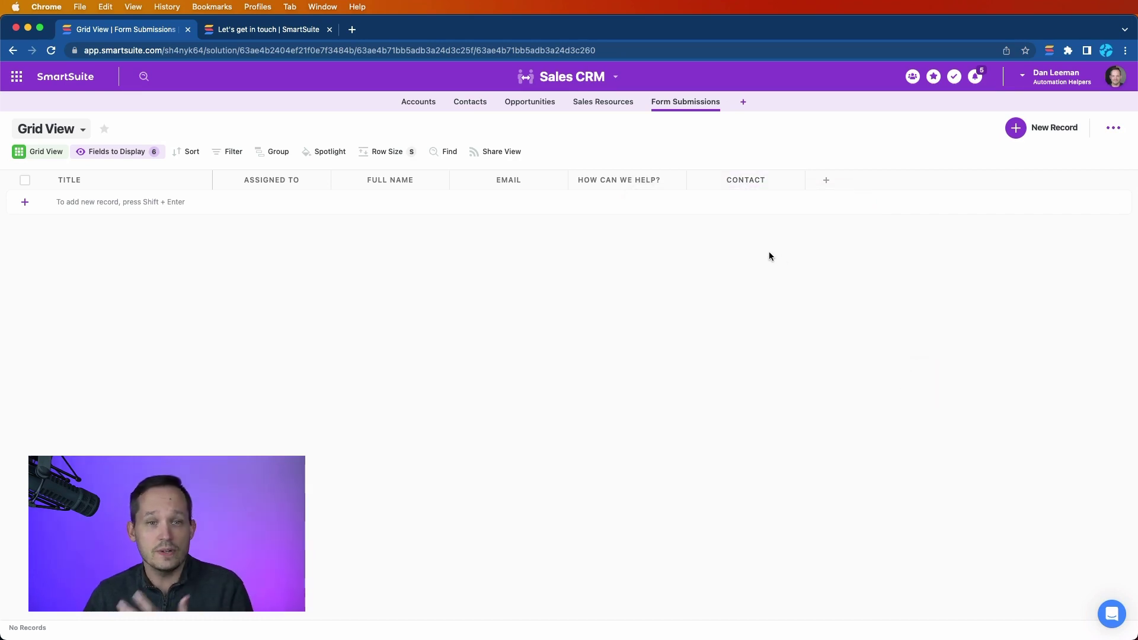
click(470, 102)
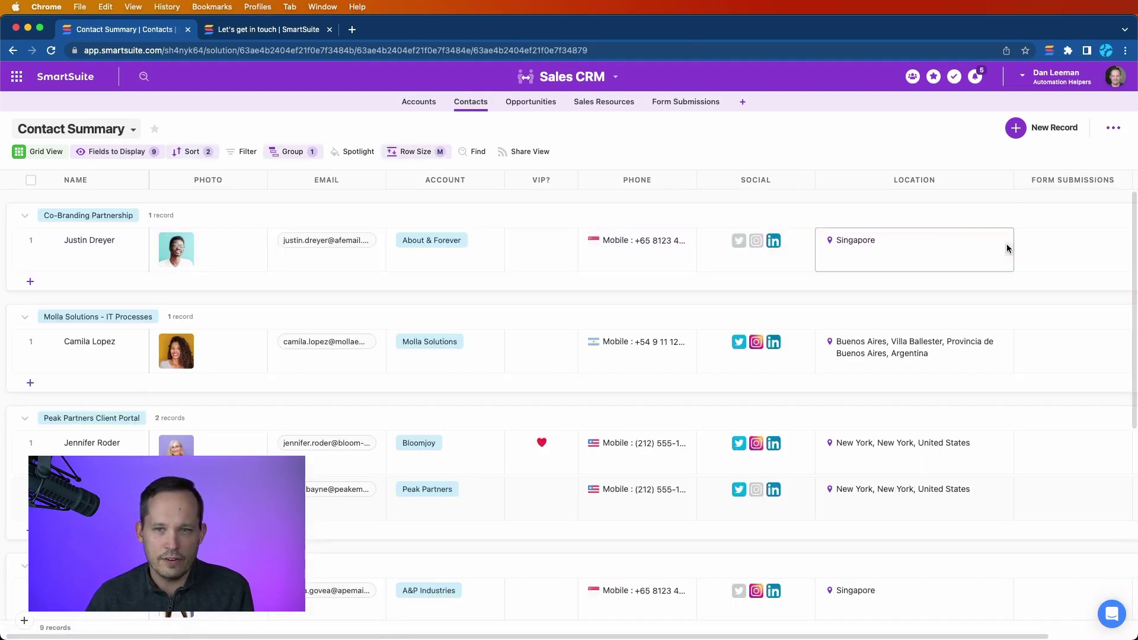
Step: Confirm the Contacts' Form Submissions field links back to Form Submissions, leaving it unchanged
scroll(984, 265, right, 3)
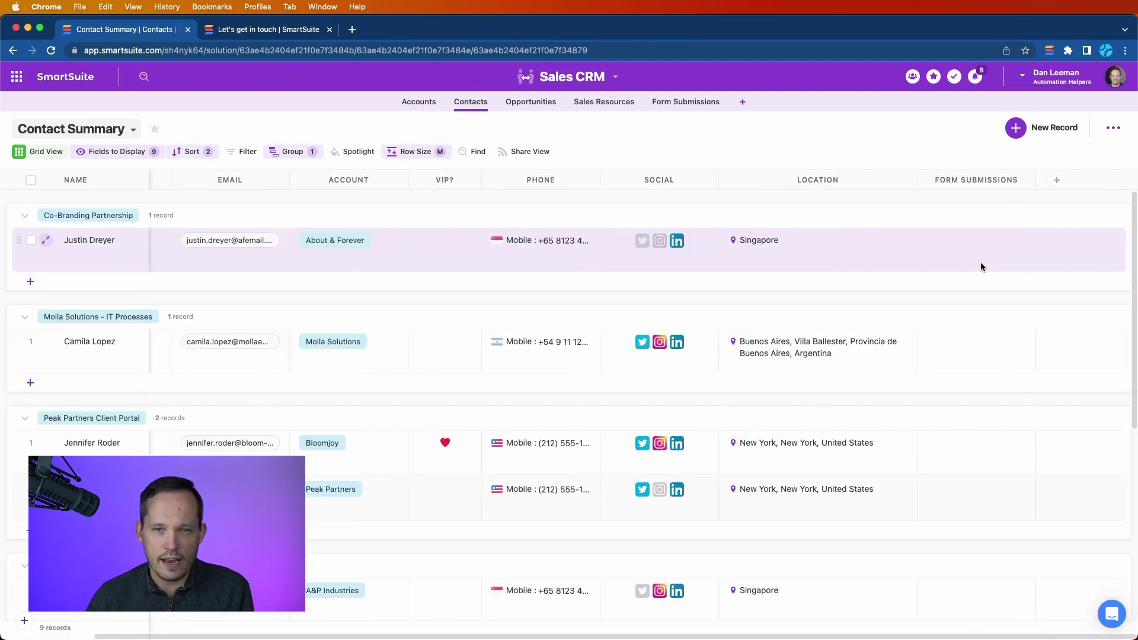
click(1027, 179)
click(982, 354)
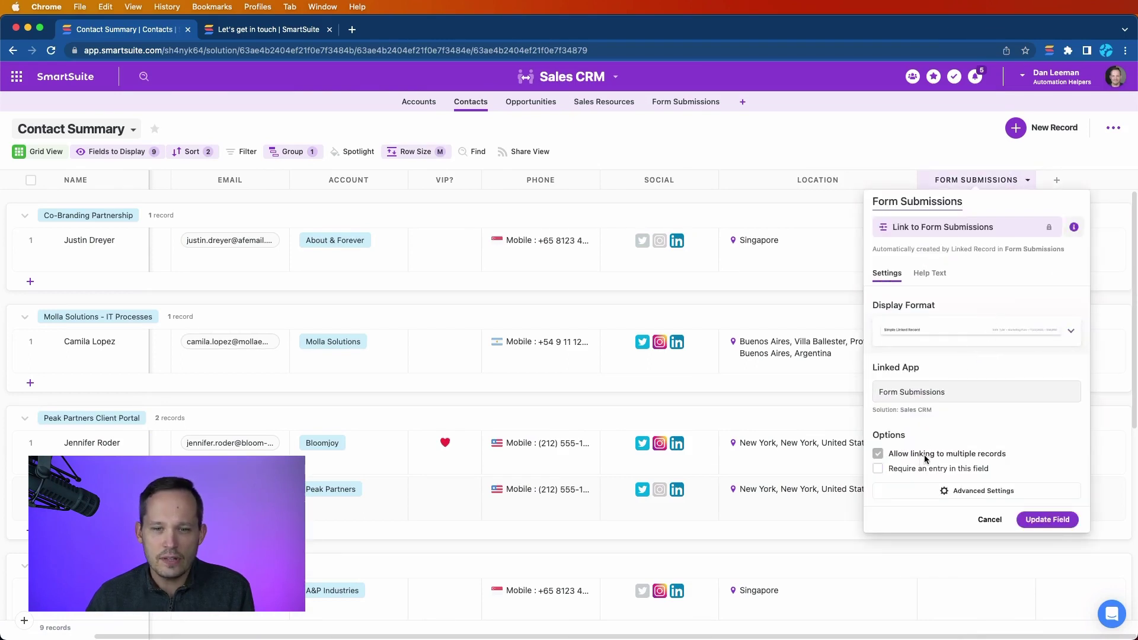
click(989, 519)
scroll(797, 403, left, 3)
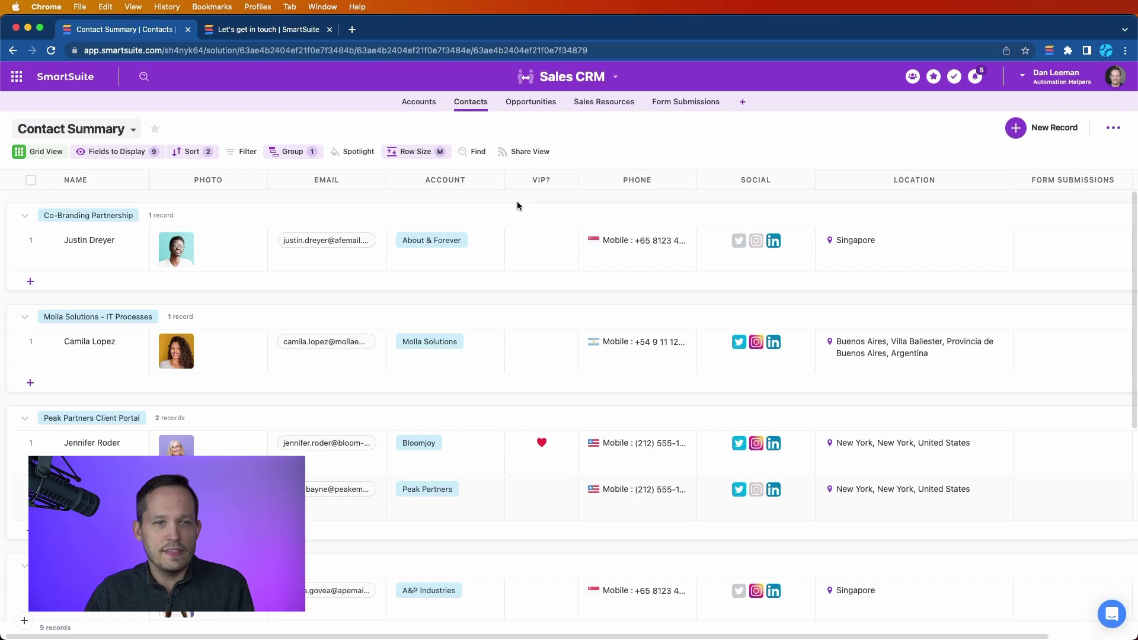
click(676, 102)
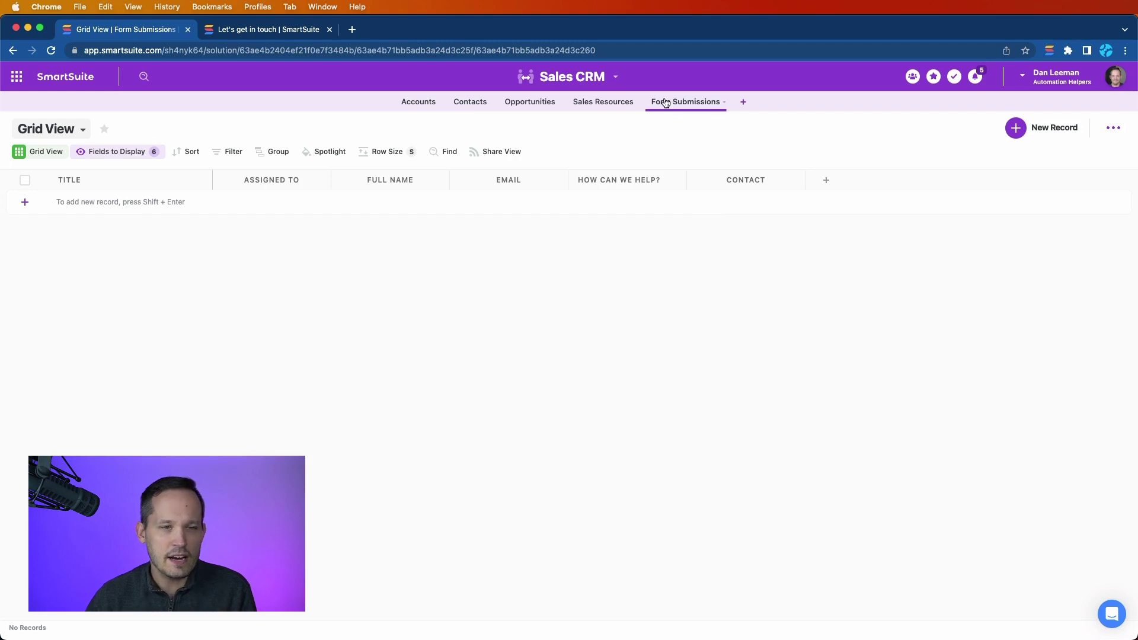
Step: Open the 'Relate Form Submission to Contact Record' automation from Sales CRM and keep its Web Form trigger
click(614, 78)
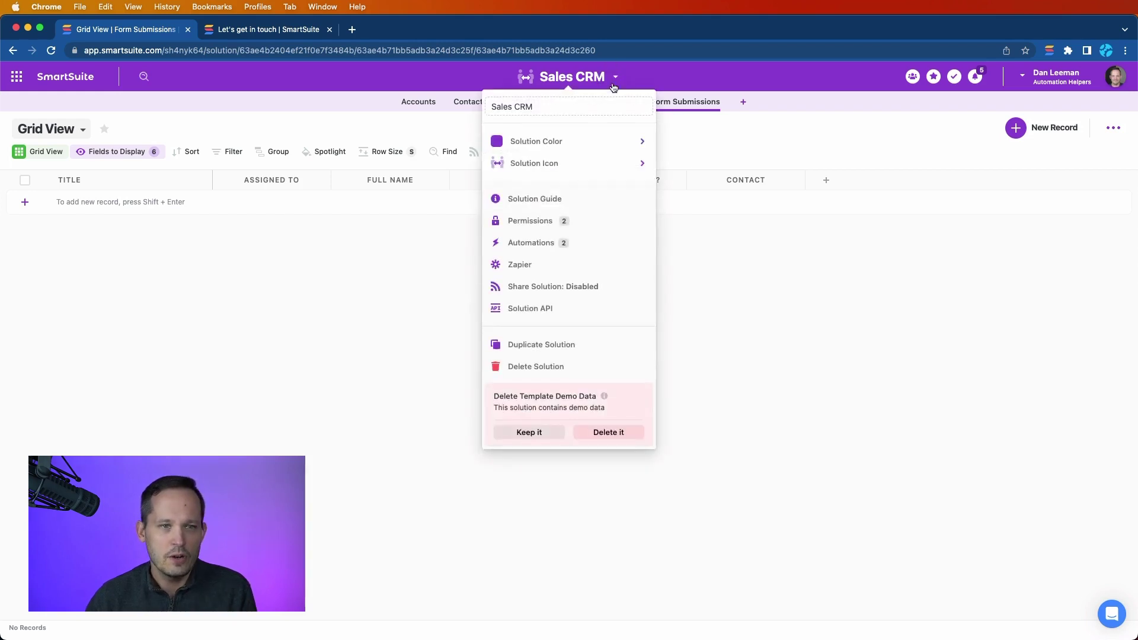
click(552, 244)
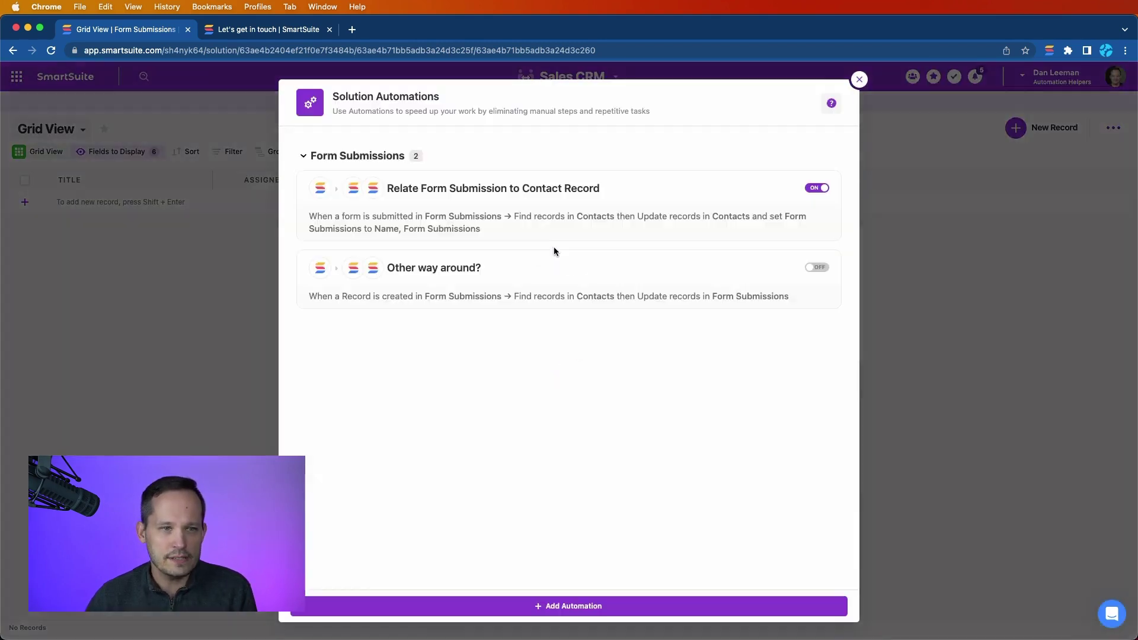
click(571, 197)
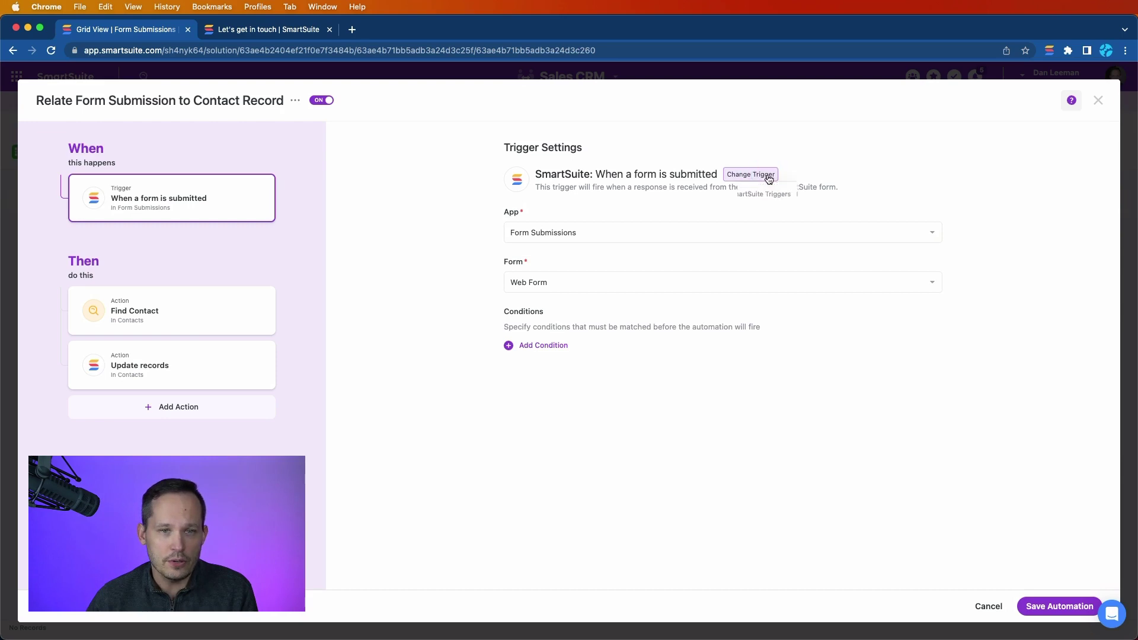
click(768, 177)
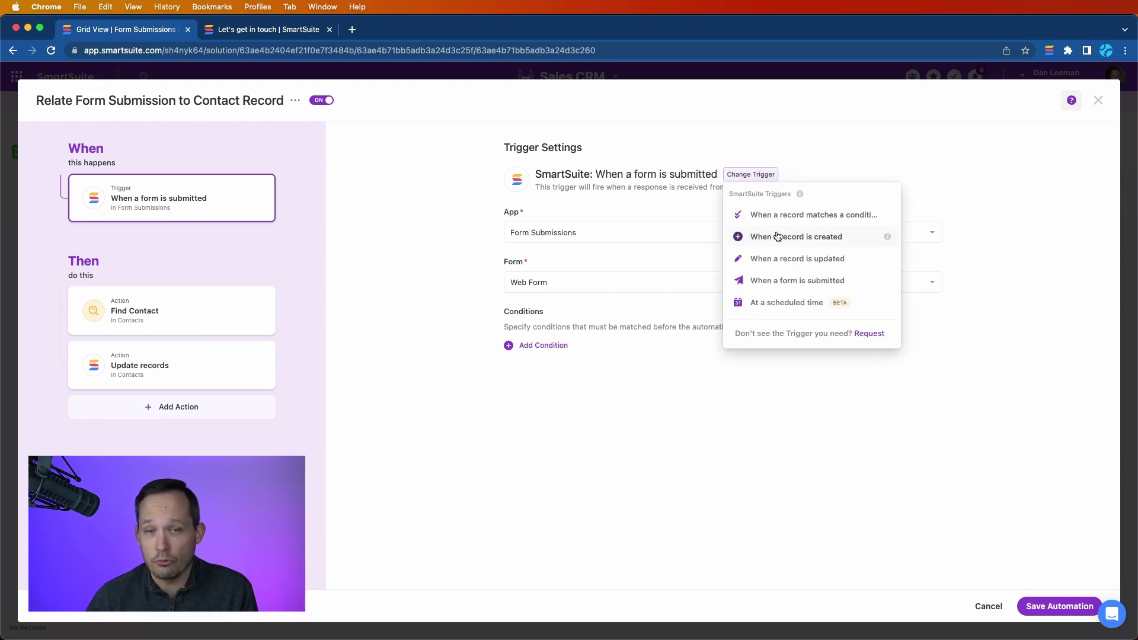
click(721, 450)
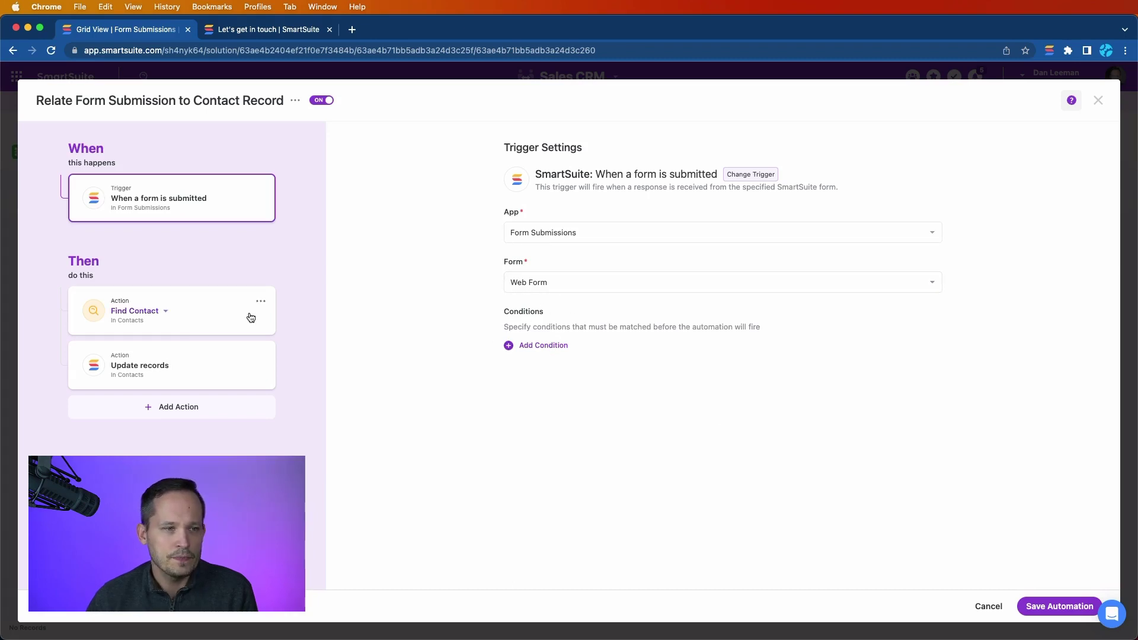
Step: Review Find Contact: search Sales CRM Contacts where Email equals the submitted Email
click(211, 309)
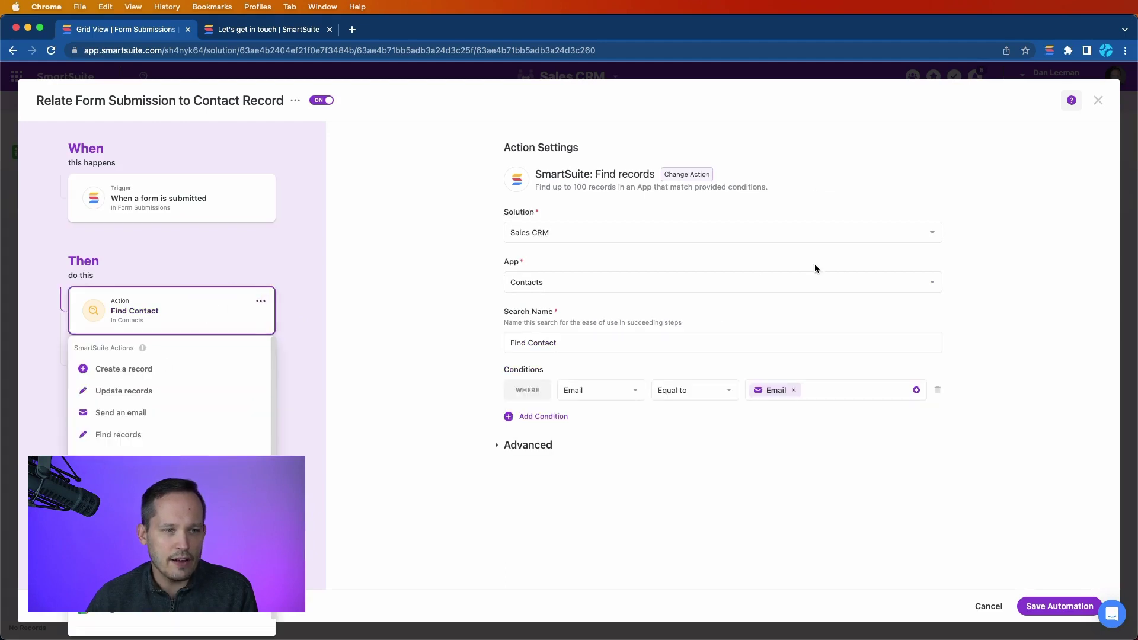
click(890, 248)
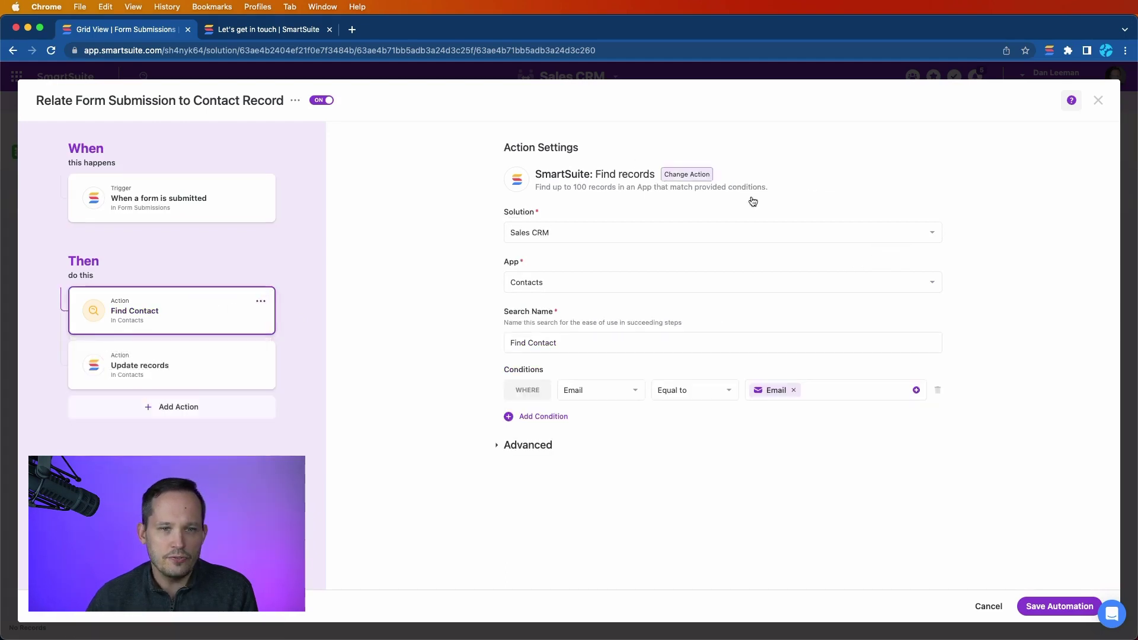
click(704, 173)
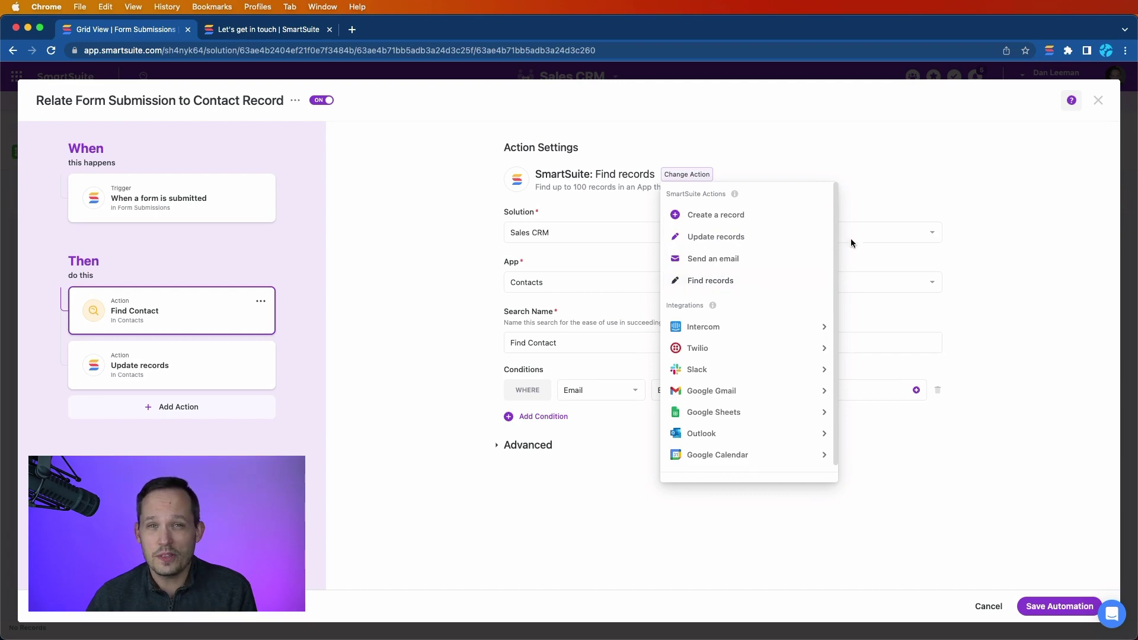
click(985, 185)
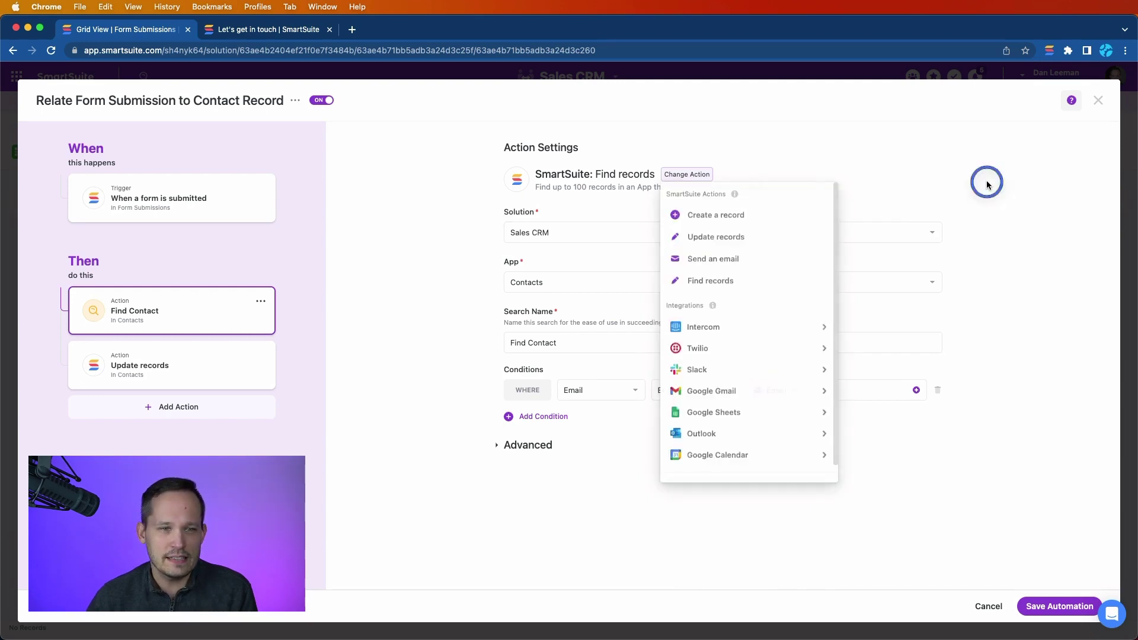
click(985, 184)
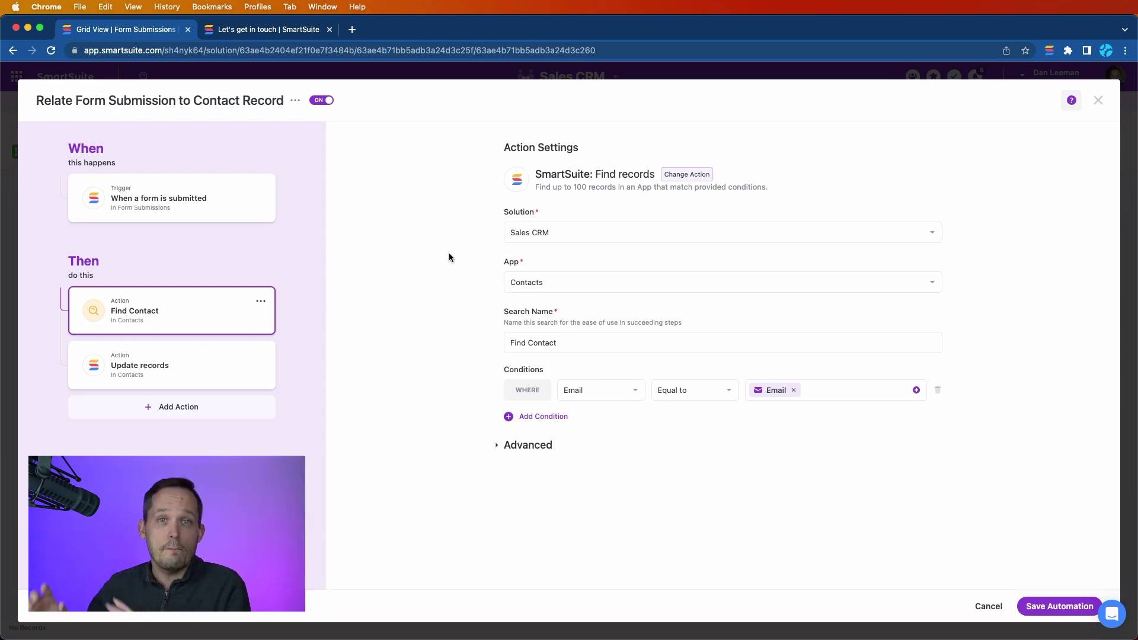
click(599, 347)
click(598, 345)
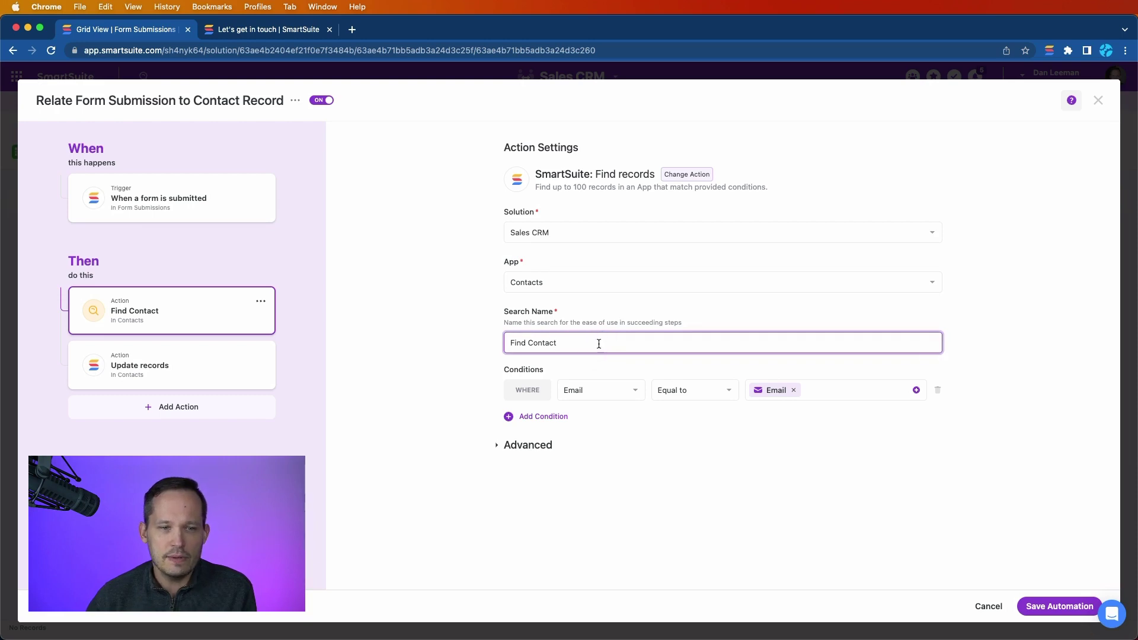
click(585, 340)
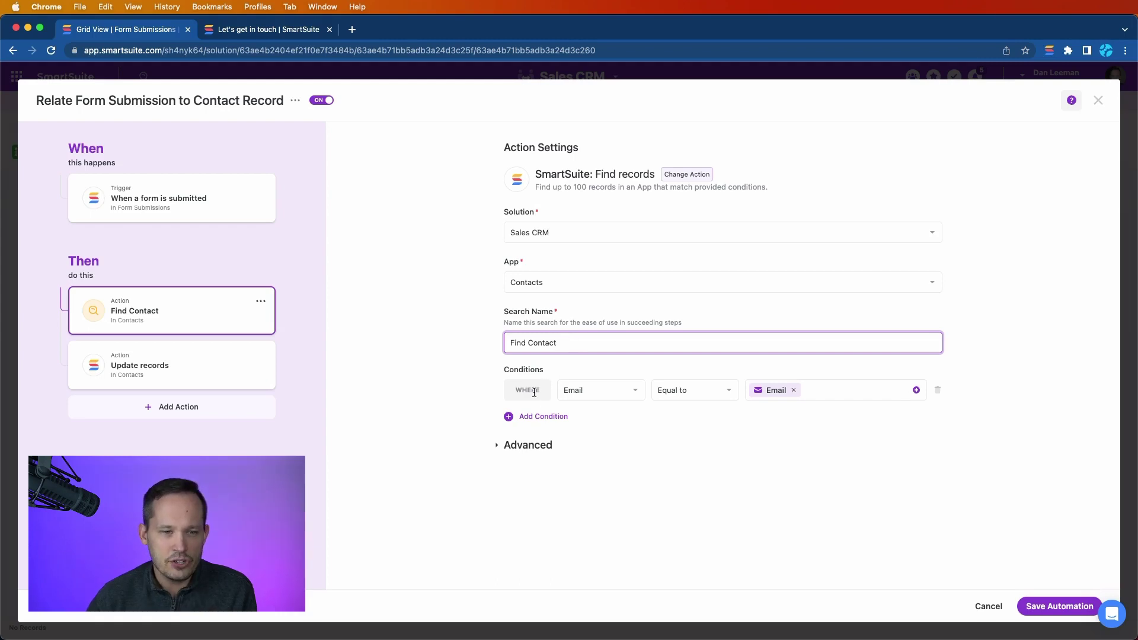
click(617, 398)
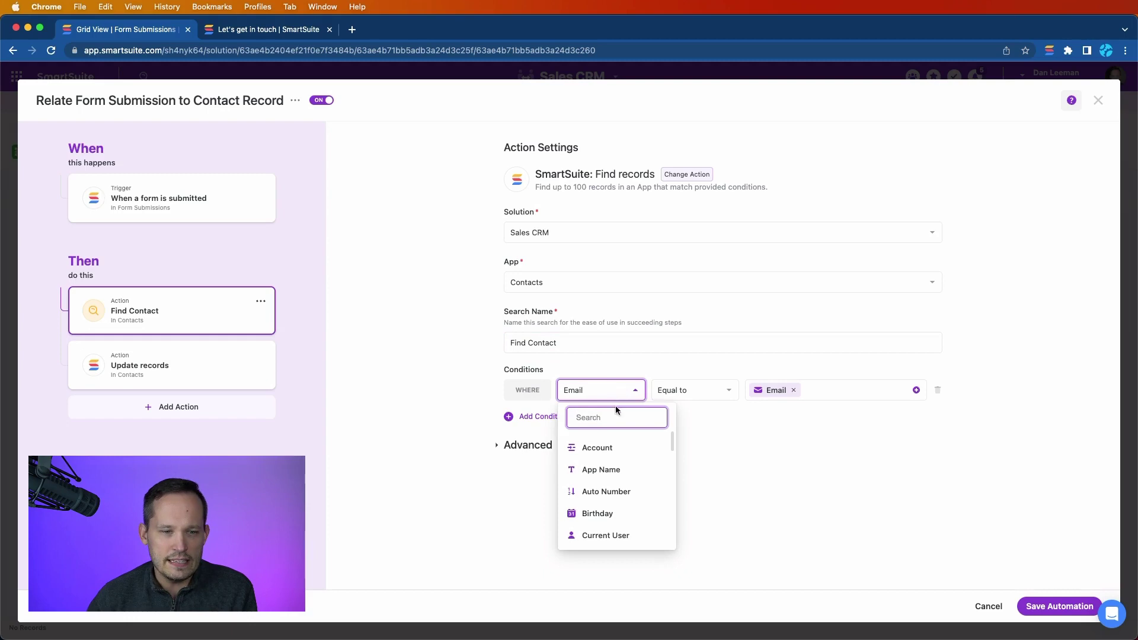
scroll(637, 461, down, 3)
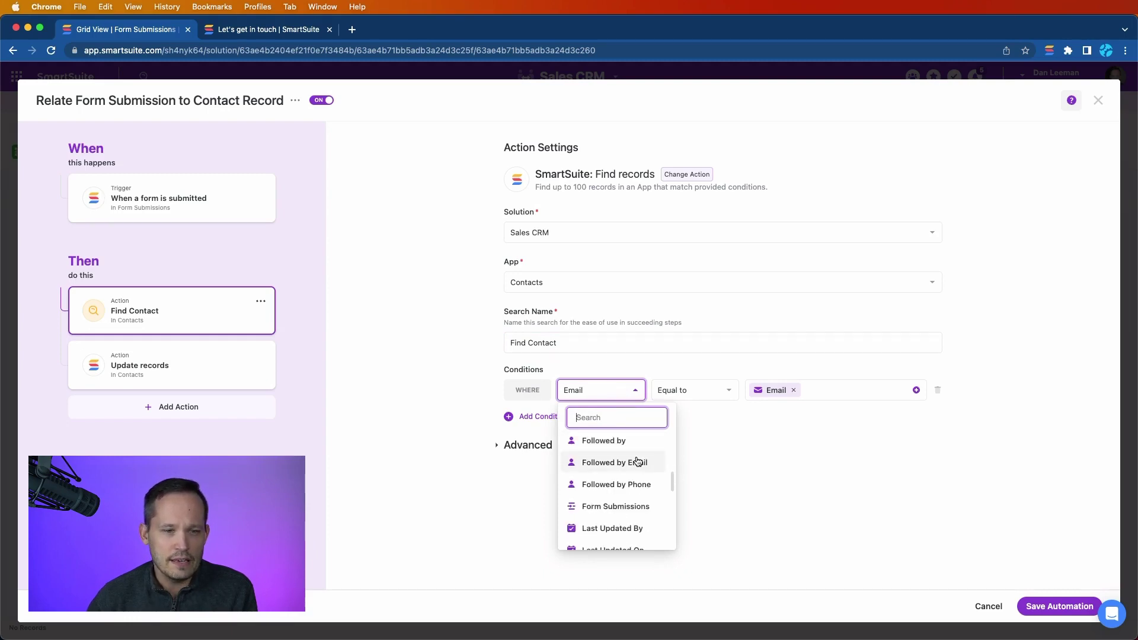
scroll(637, 462, up, 5)
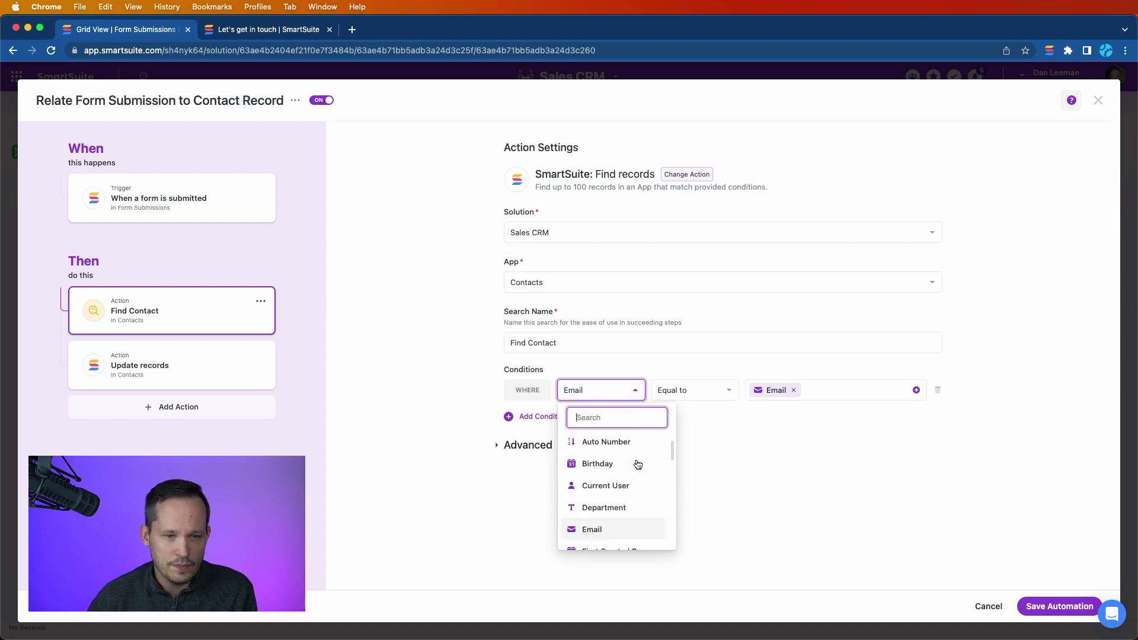
click(730, 420)
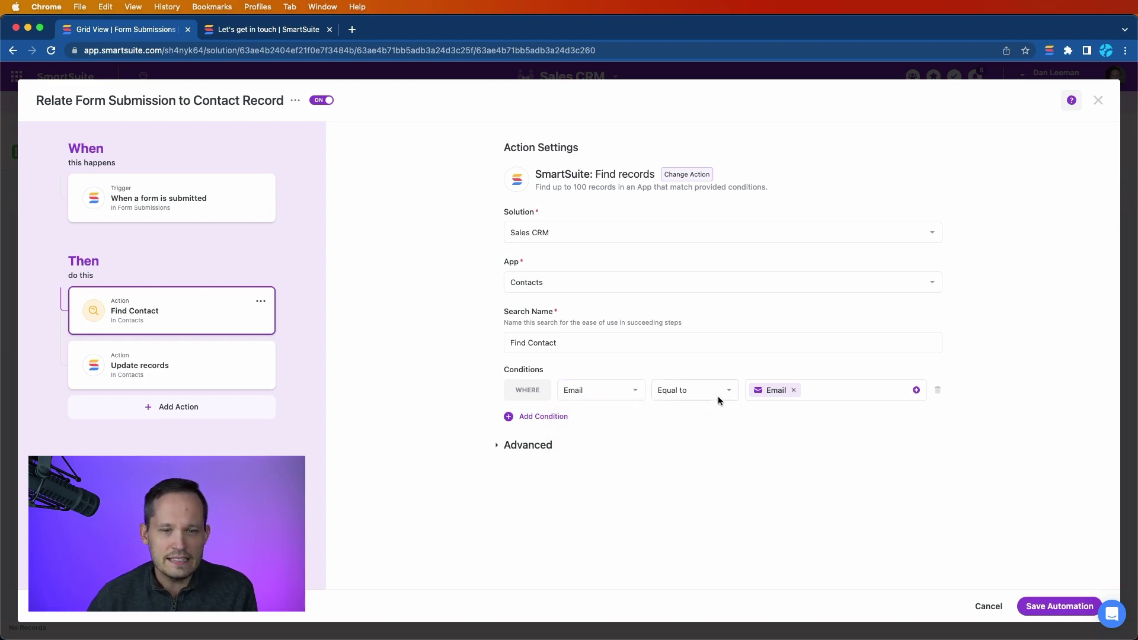
click(915, 390)
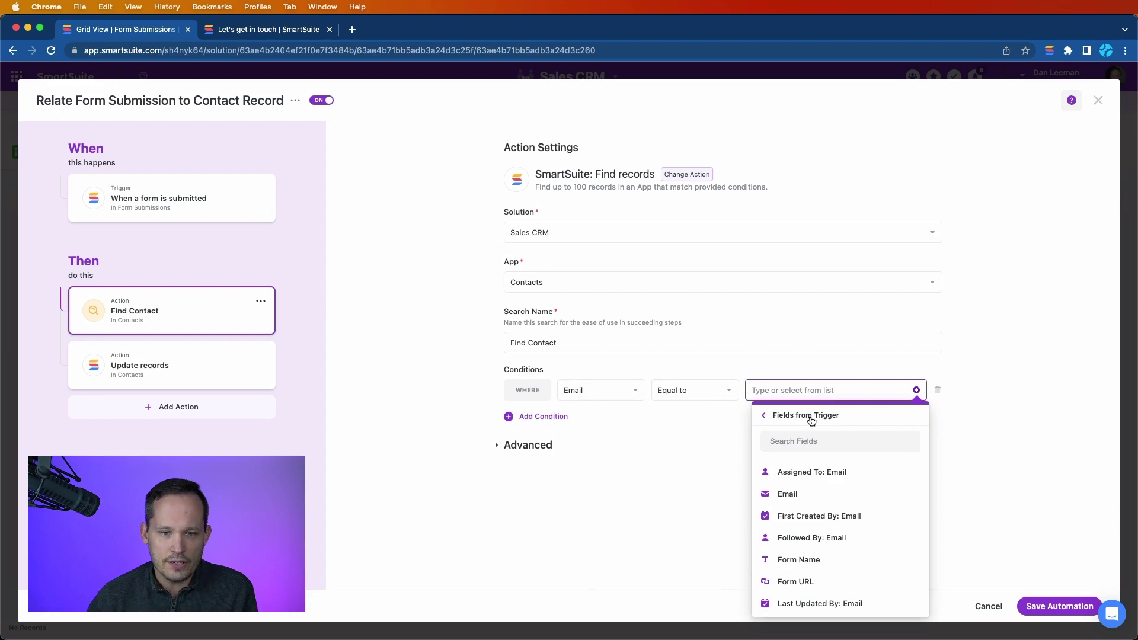
click(801, 494)
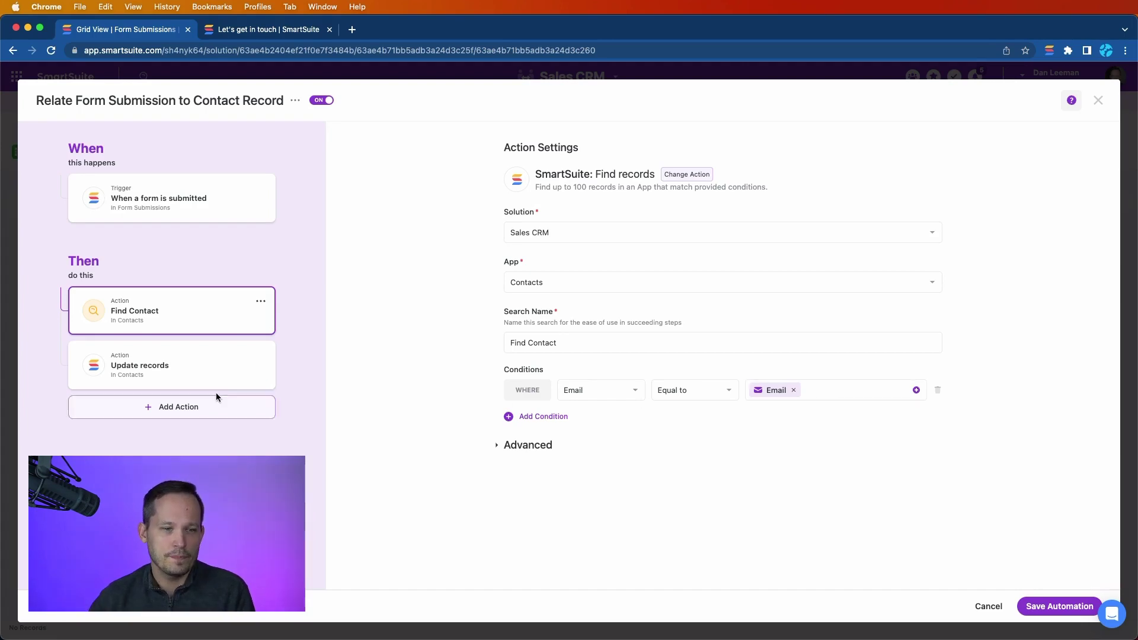
Step: Review Update records, keeping App as Contacts and records to update as Find Contact
click(201, 369)
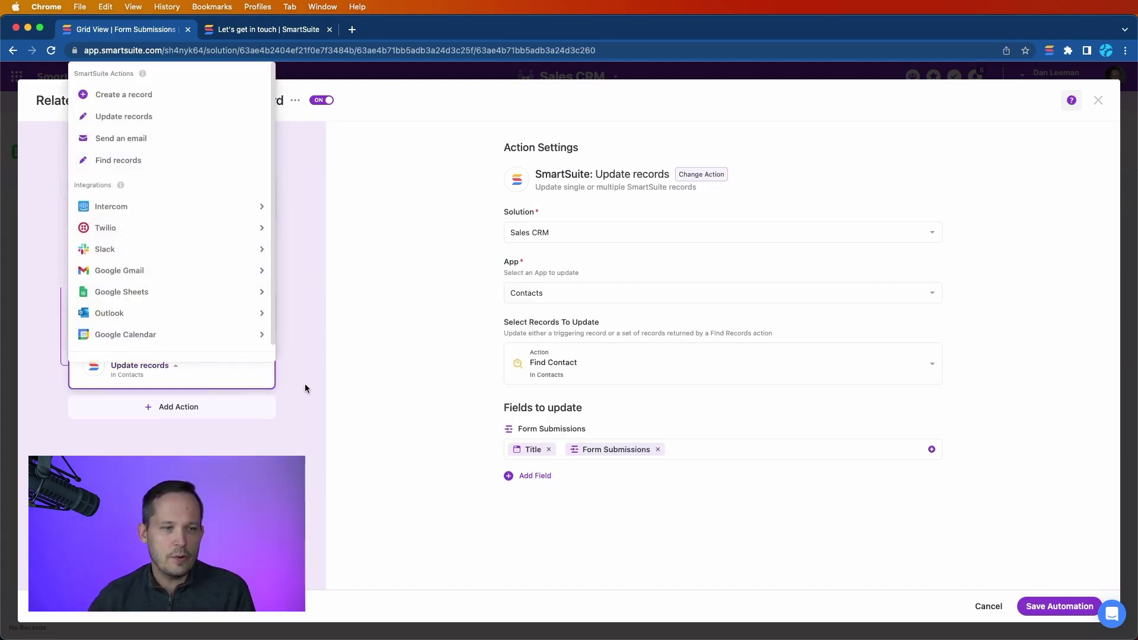
click(377, 363)
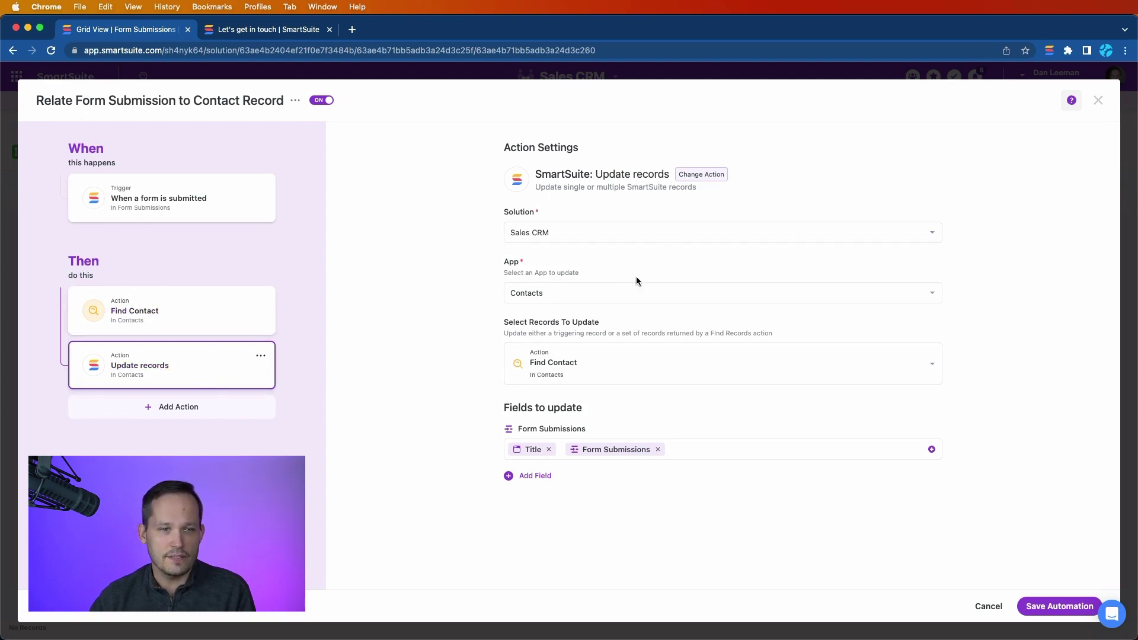
click(624, 296)
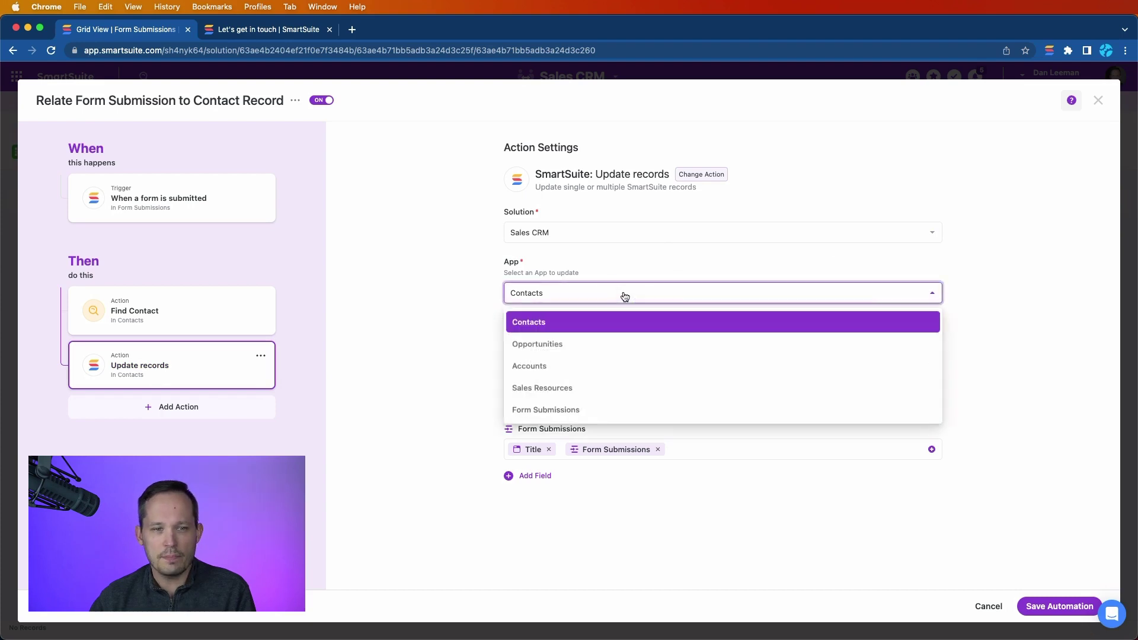
click(1056, 310)
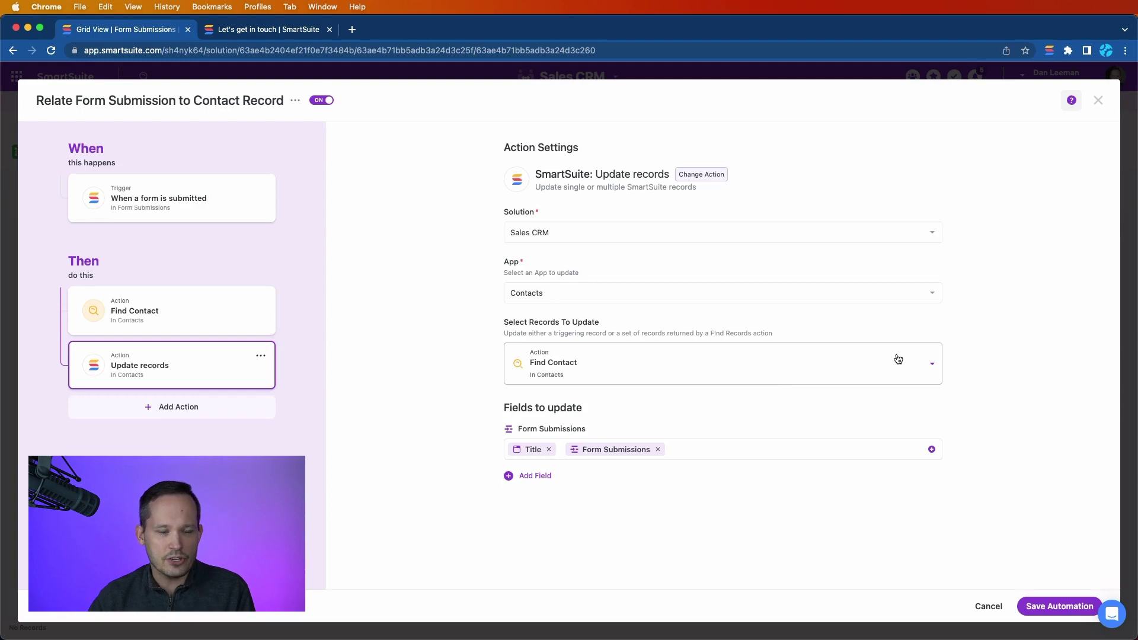
click(928, 362)
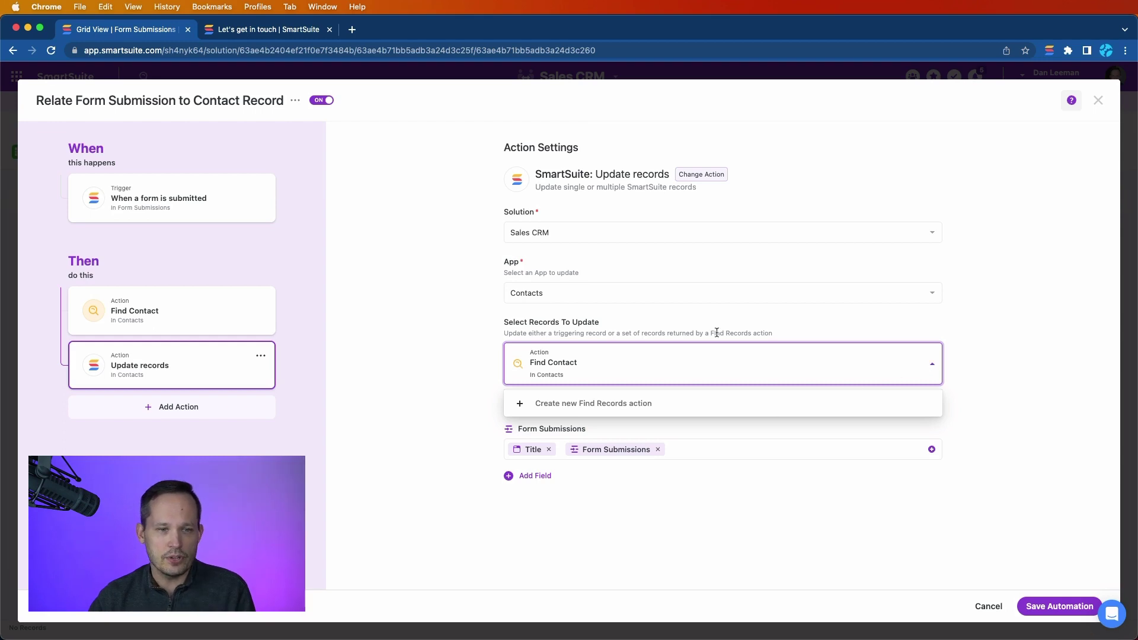
click(945, 367)
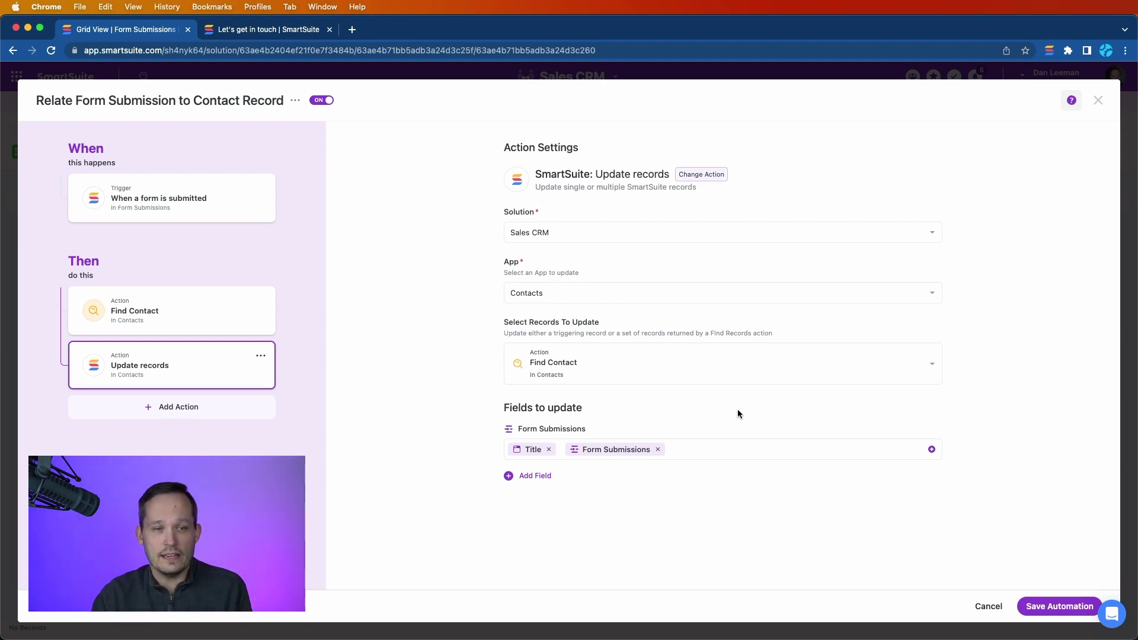
Step: Clear the Form Submissions value and map the triggering submission's Title into it
click(549, 452)
click(603, 449)
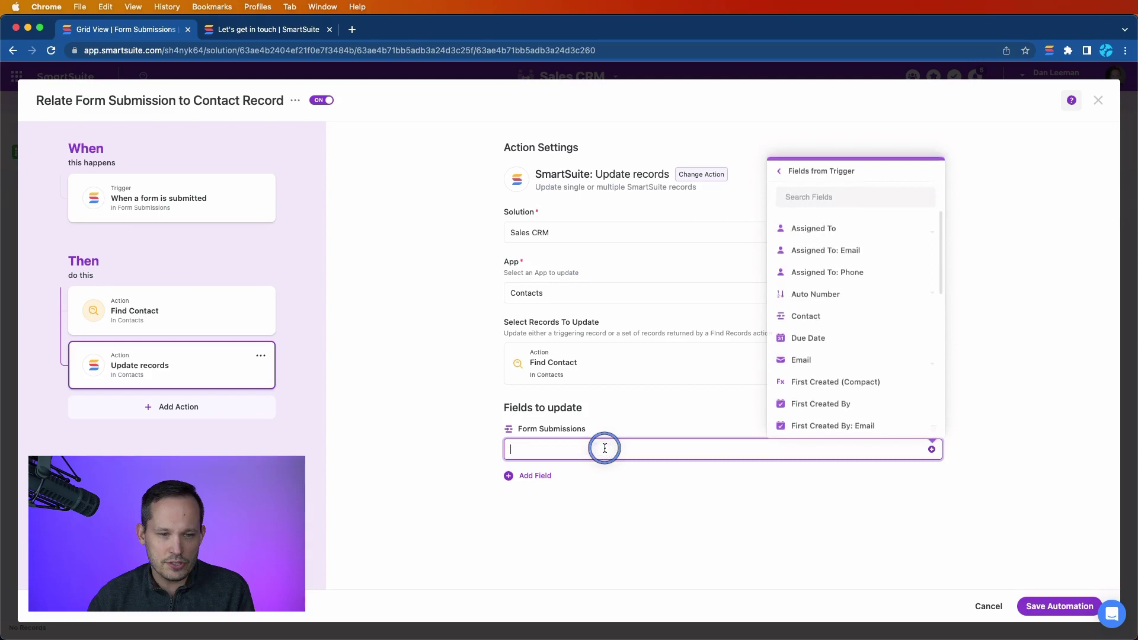
click(681, 454)
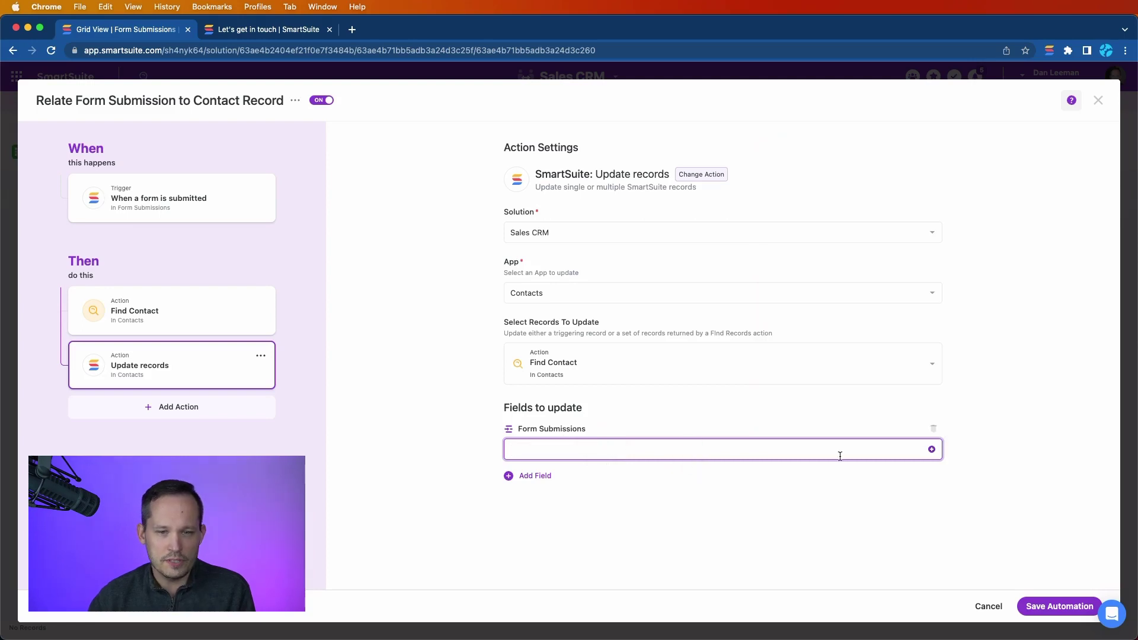
click(932, 449)
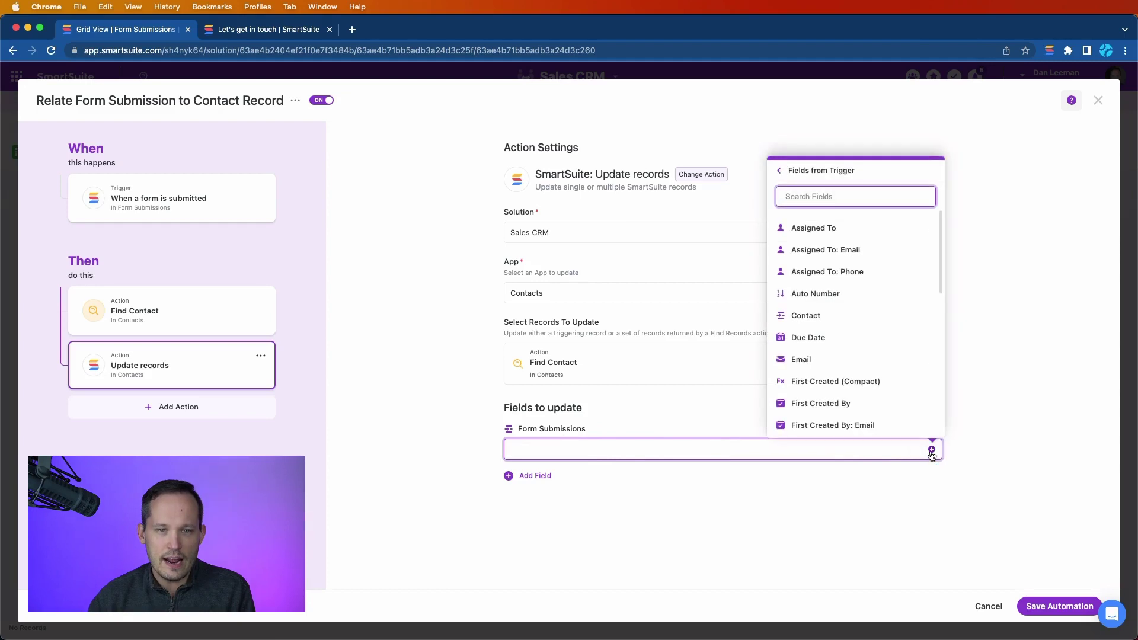
click(779, 171)
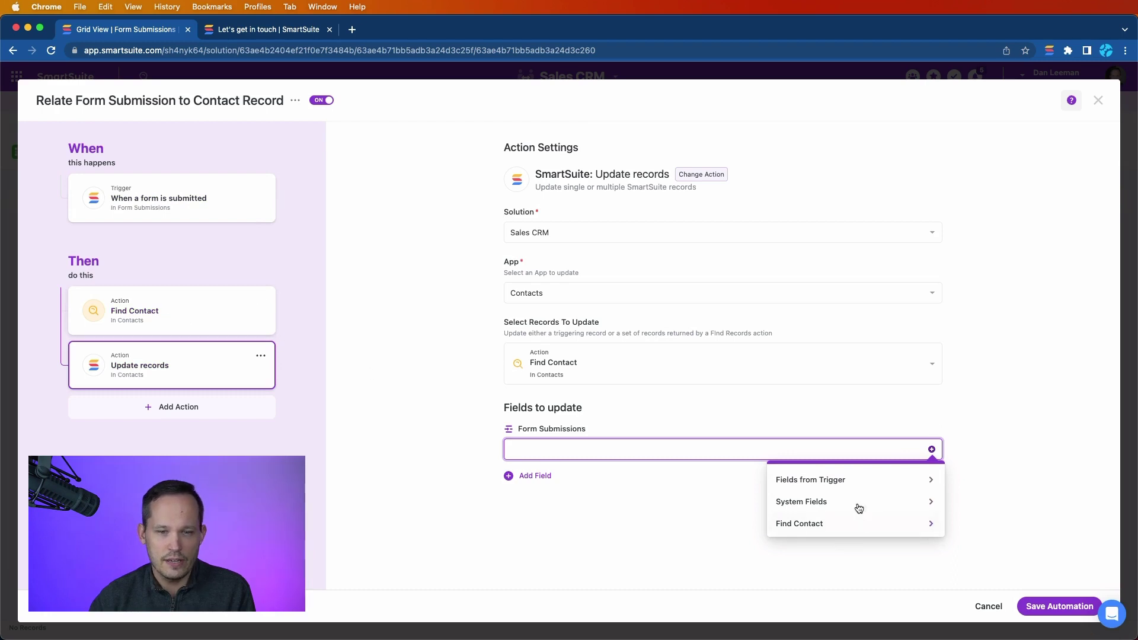
click(864, 481)
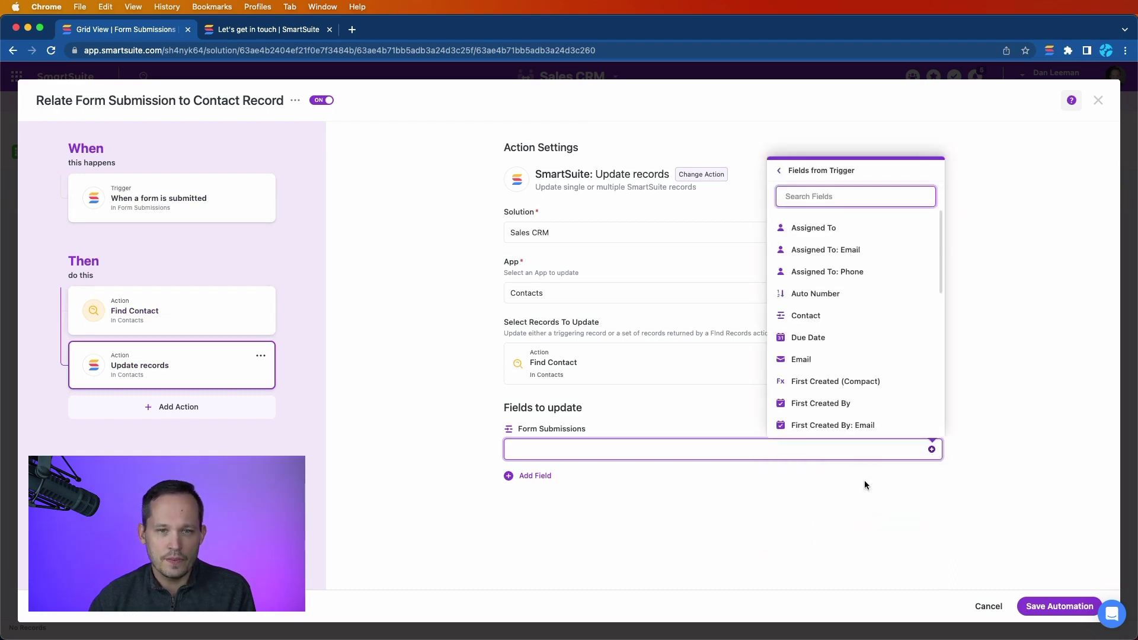
text(Tit)
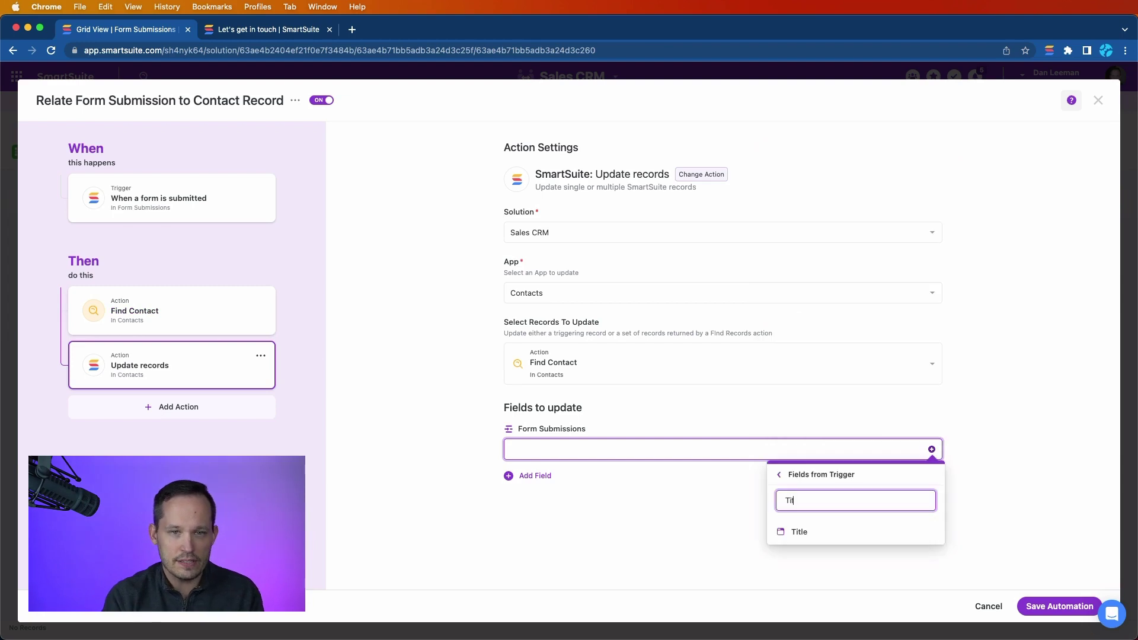
text(le)
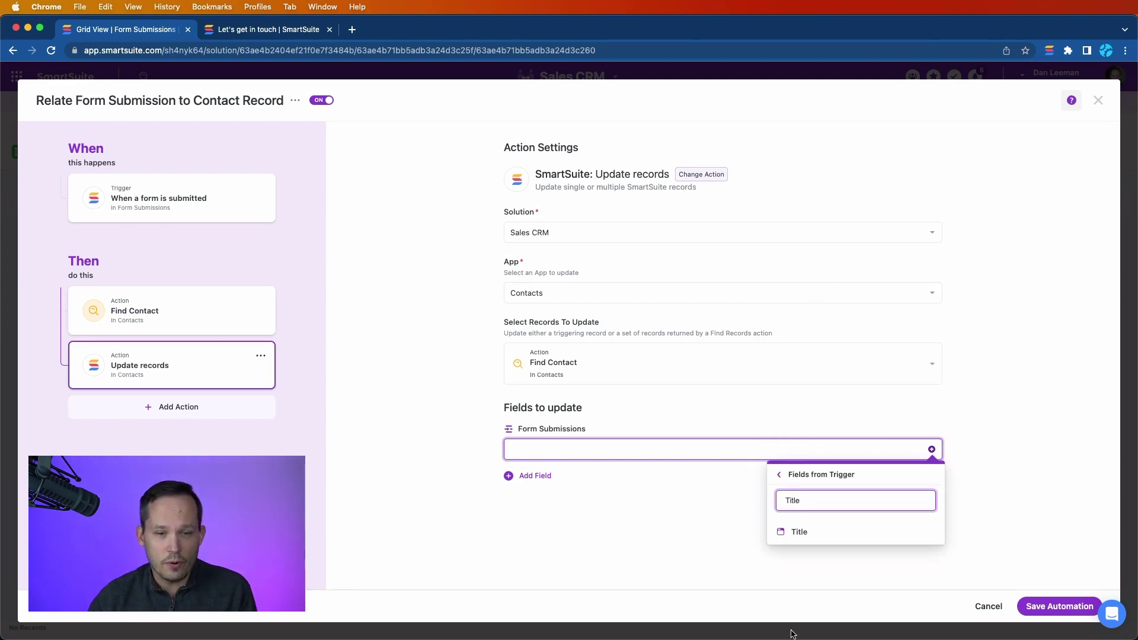
click(804, 538)
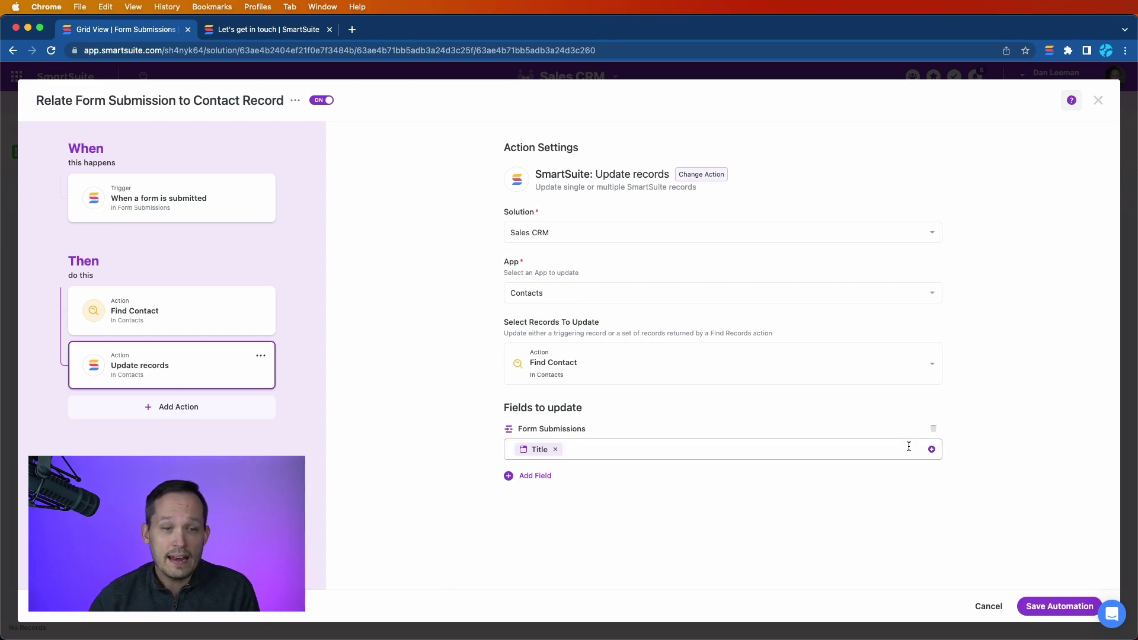
Step: Add the found contact's existing Form Submissions from Find Contact after Title
click(908, 447)
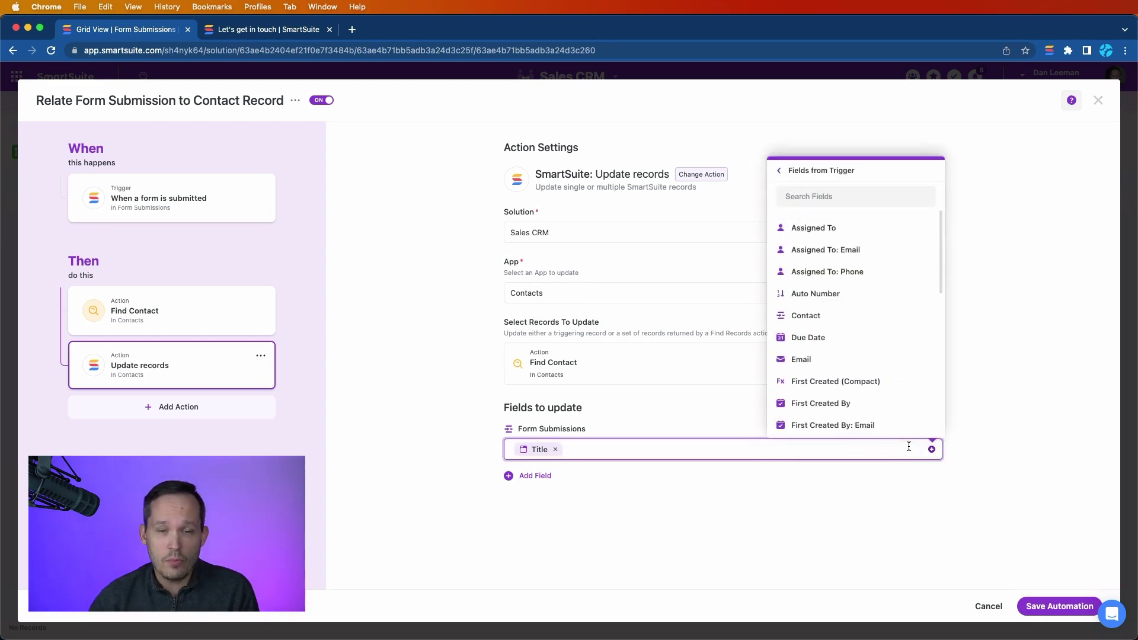
click(779, 171)
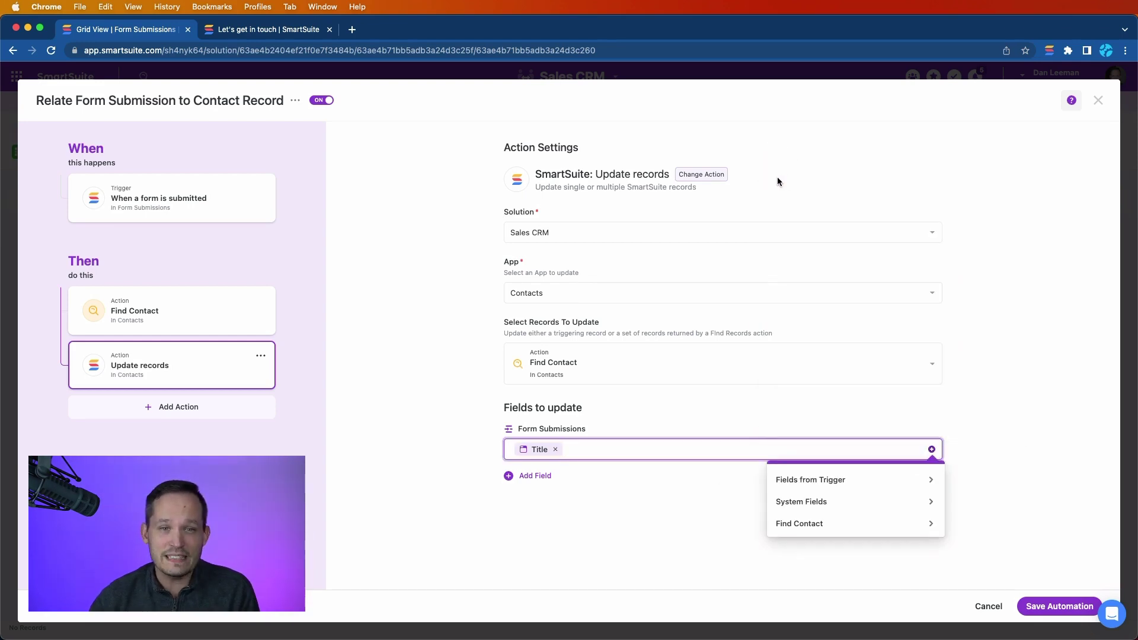
click(819, 524)
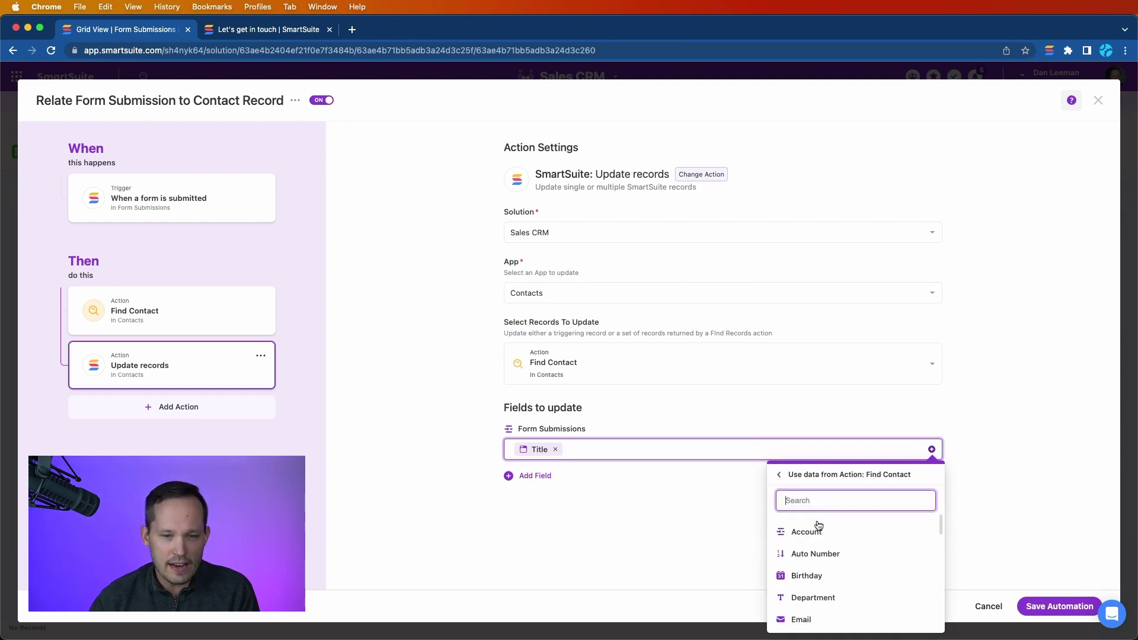
scroll(823, 529, down, 1)
scroll(823, 530, up, 1)
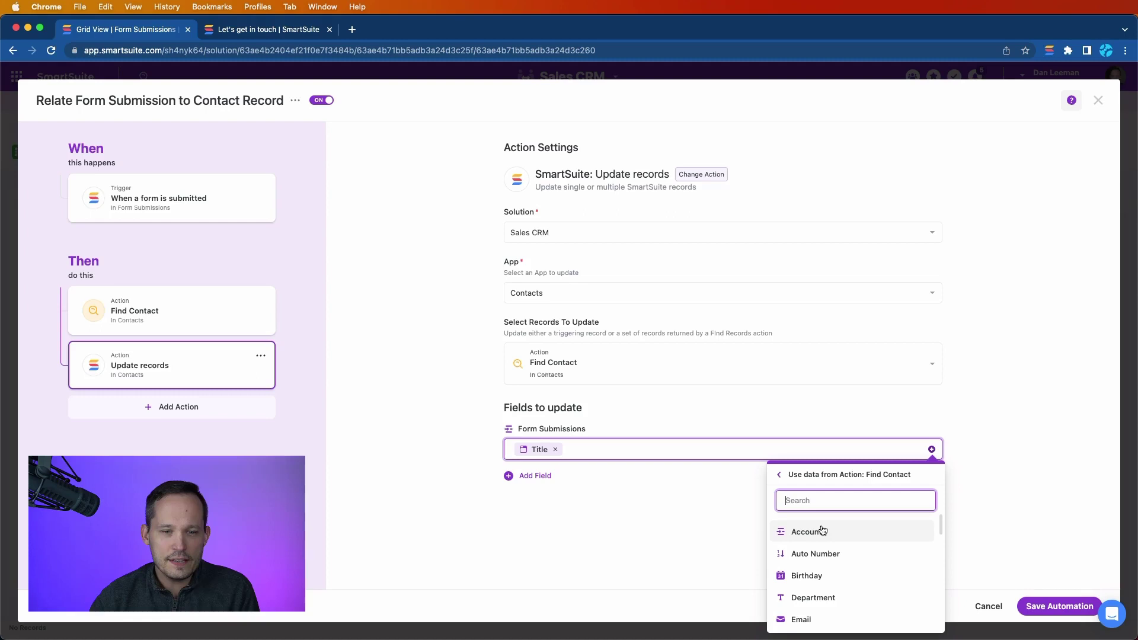
scroll(823, 530, down, 3)
scroll(823, 530, down, 5)
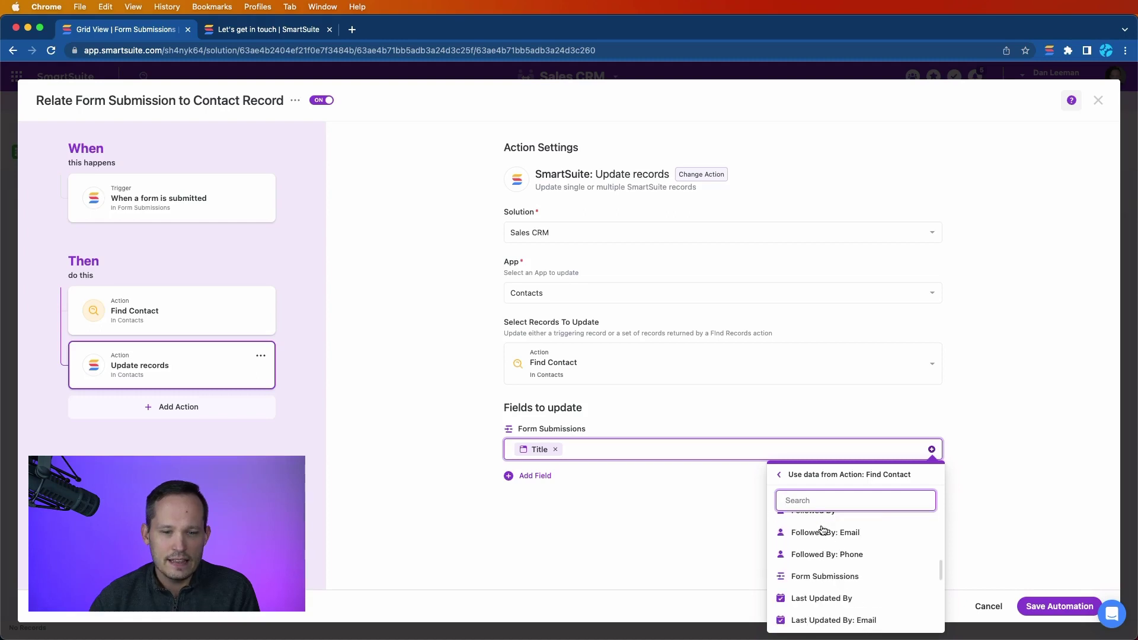
click(807, 501)
text(Form)
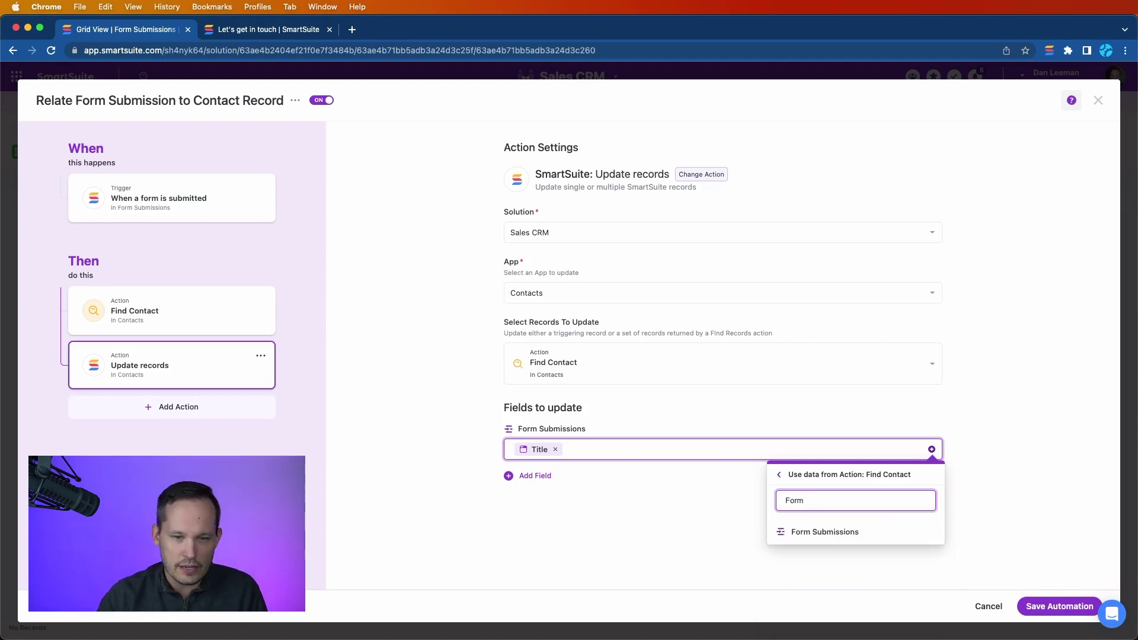
click(809, 533)
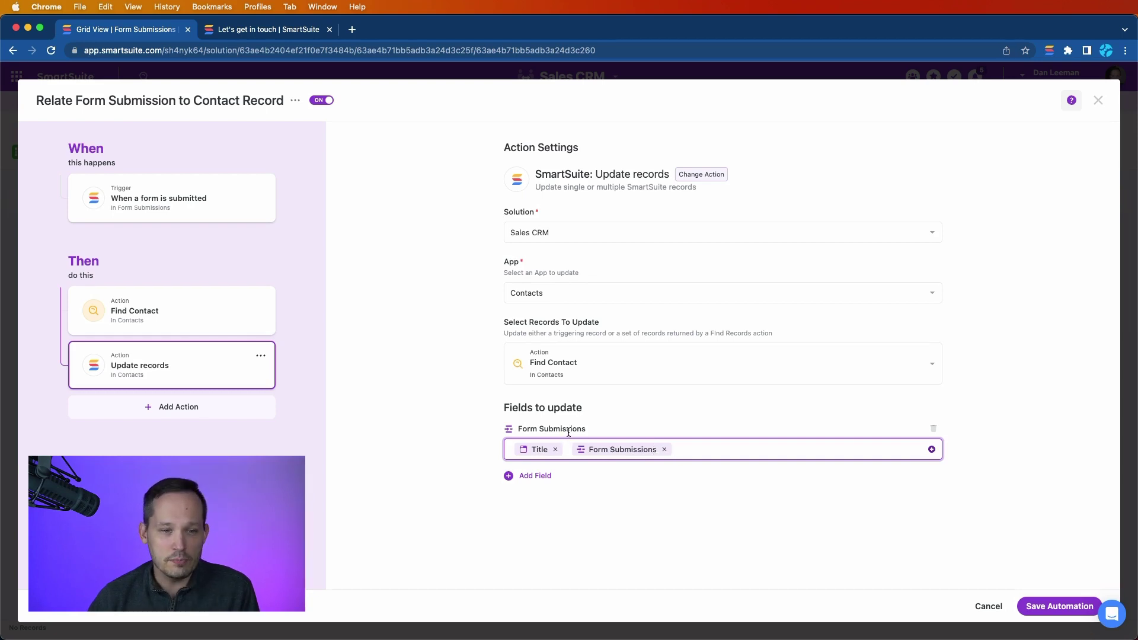
Step: Save the automation, submit the test contact form, and return to Form Submissions
click(1040, 609)
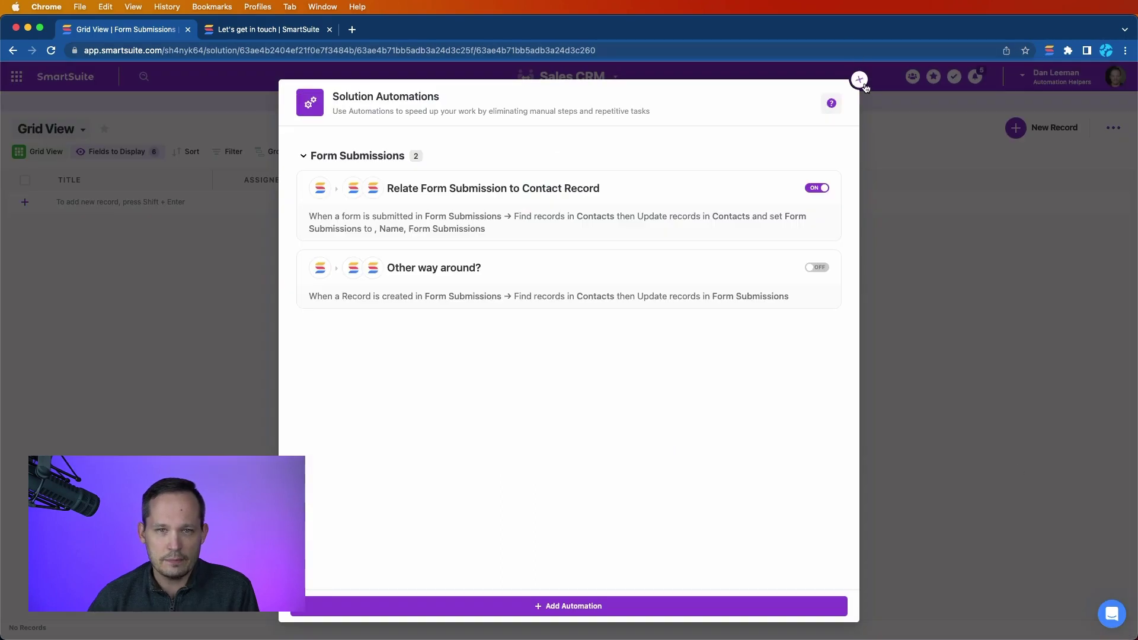
click(859, 79)
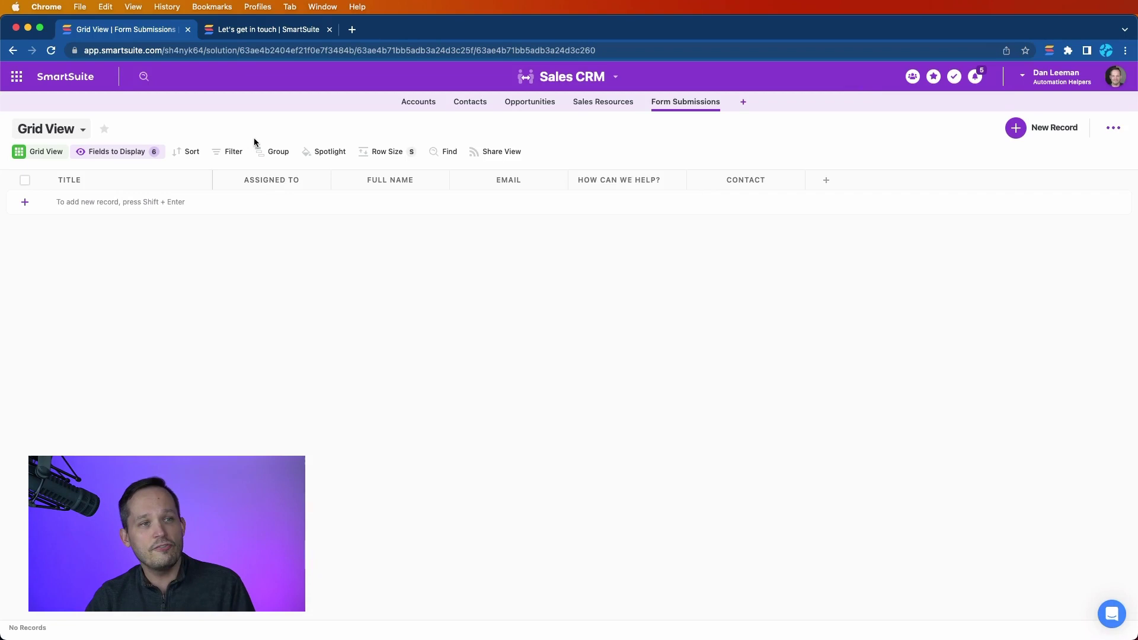
click(267, 36)
click(569, 383)
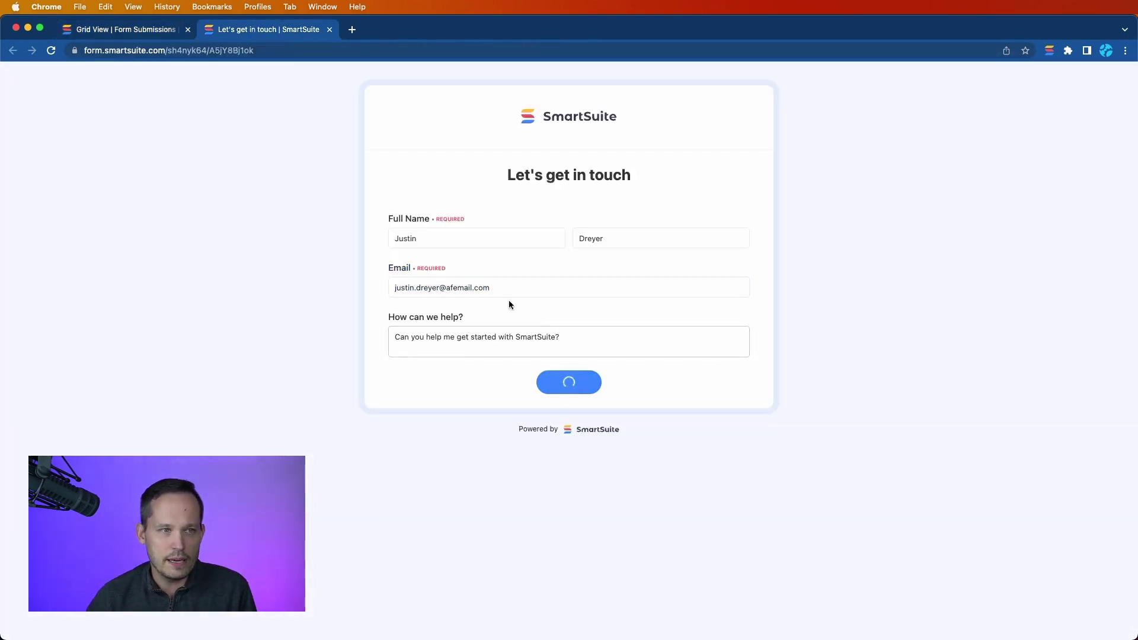
click(150, 33)
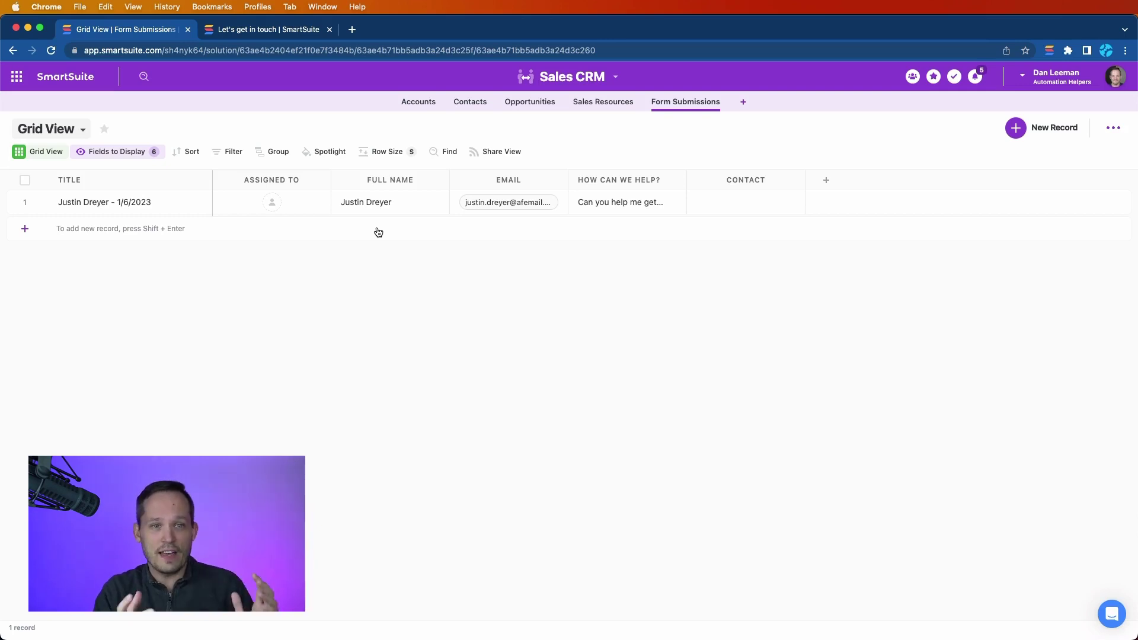
Step: Check the new submission's Contact cell and the contact's Form Submissions column in Contacts
click(116, 212)
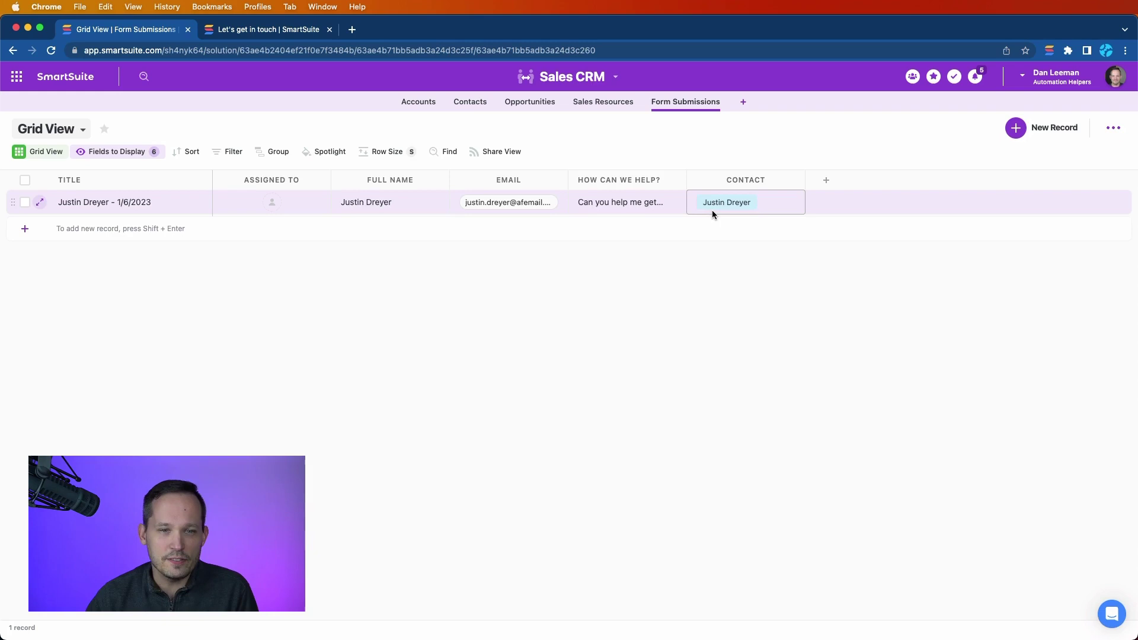
click(567, 161)
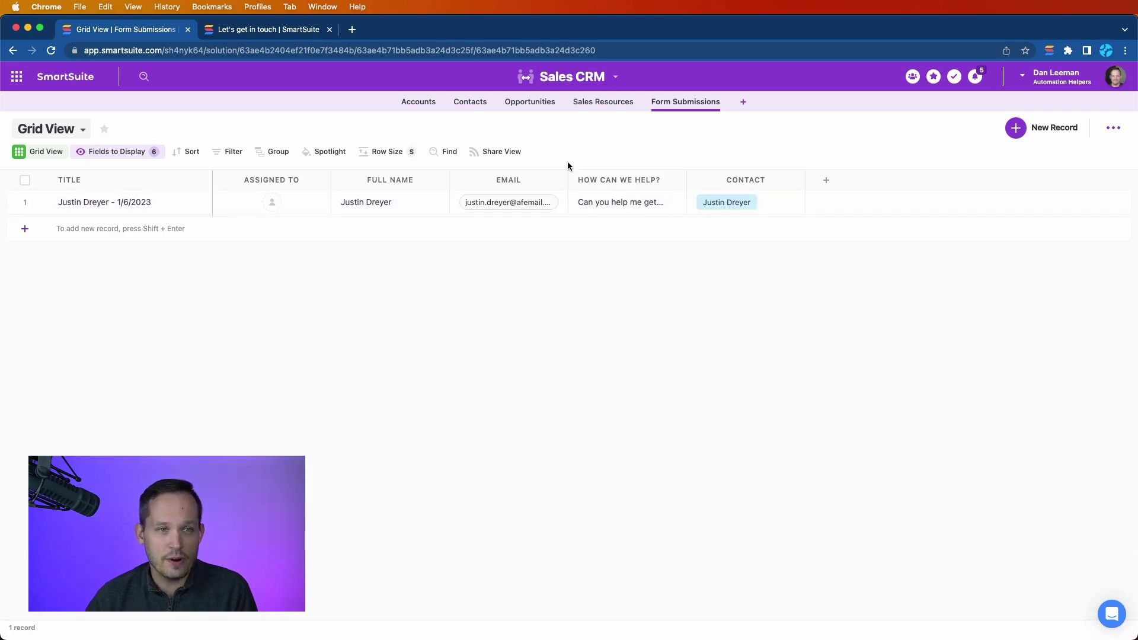
click(471, 105)
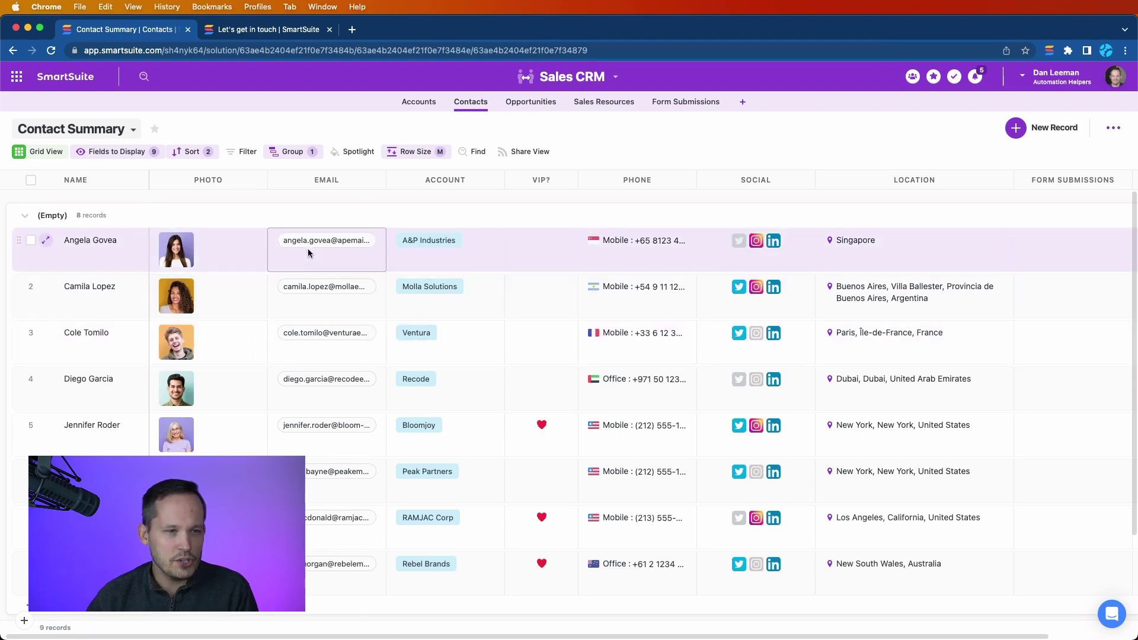
scroll(304, 267, down, 1)
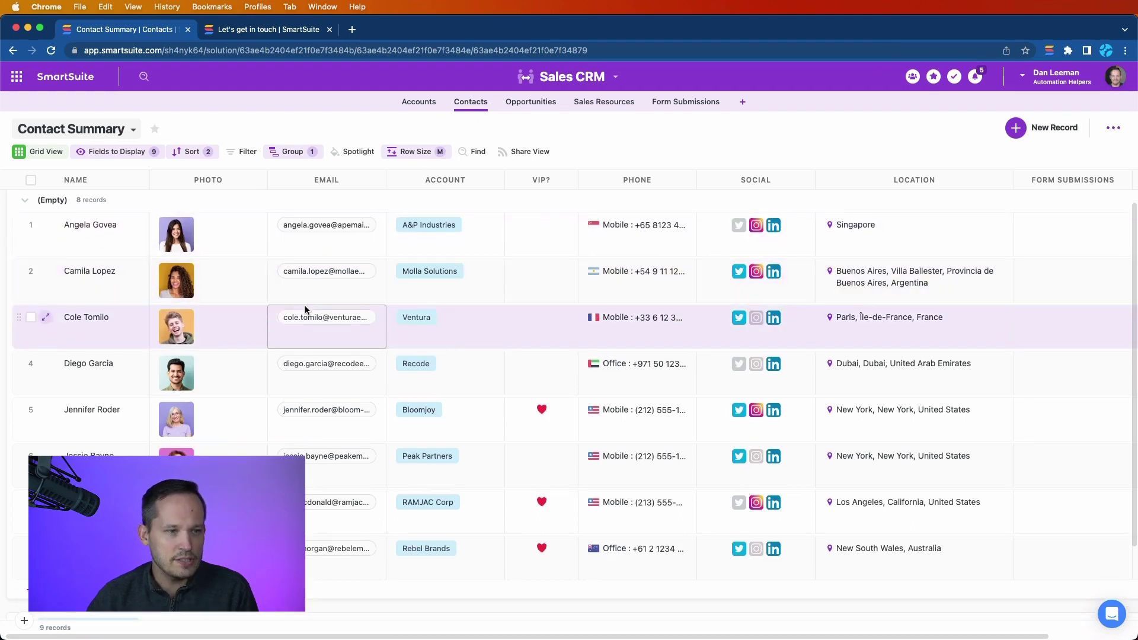
scroll(306, 308, down, 5)
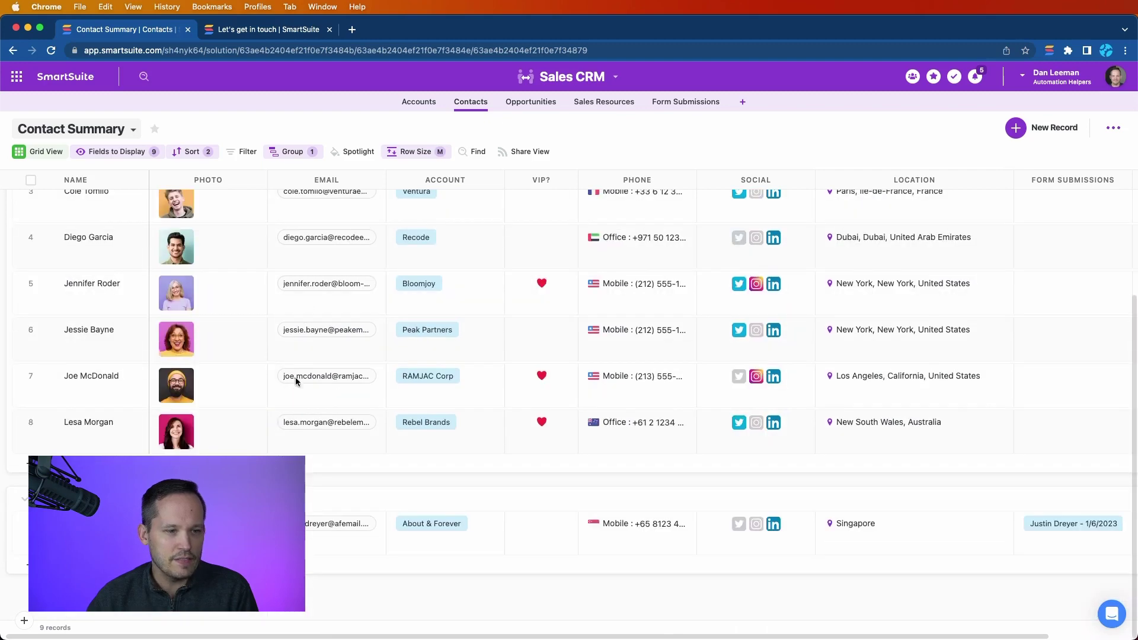
scroll(305, 535, up, 6)
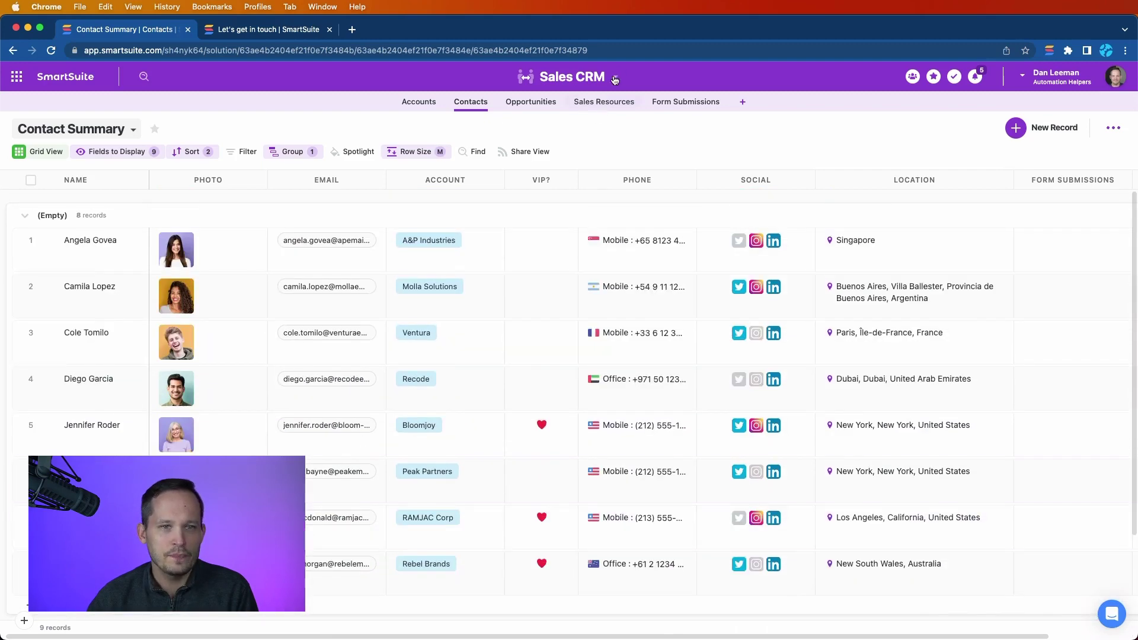
click(665, 99)
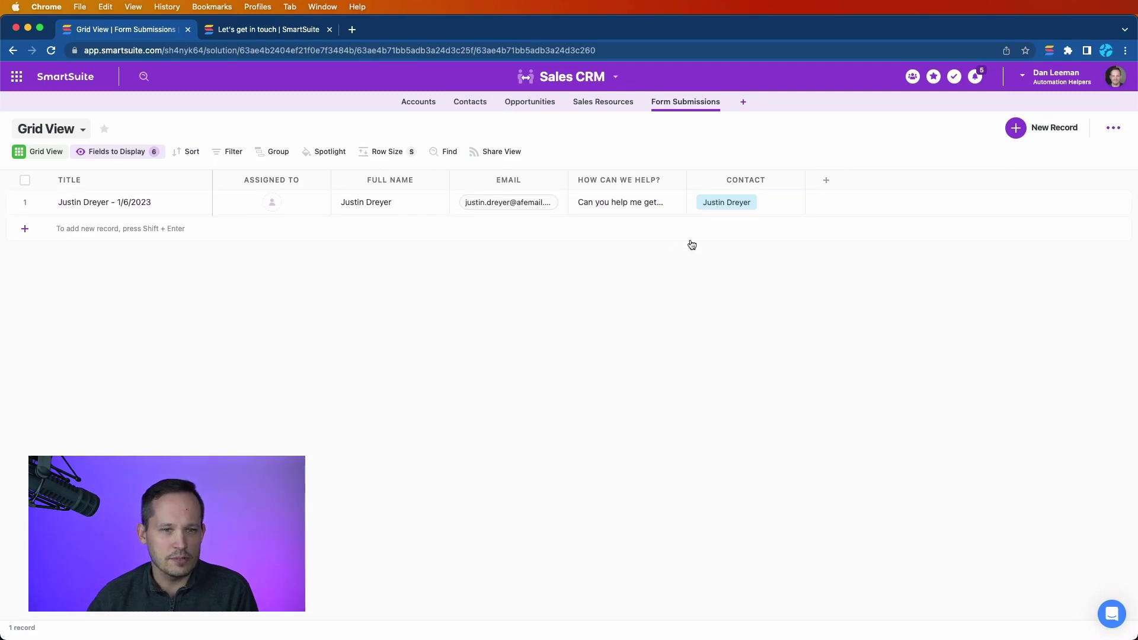
click(470, 102)
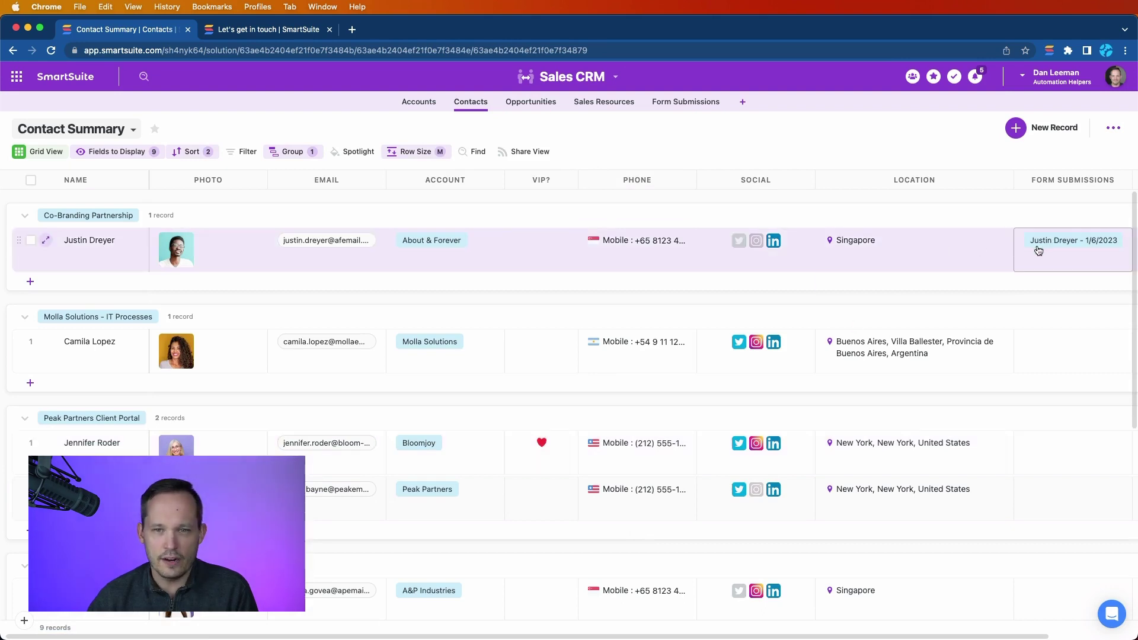
scroll(1028, 246, right, 3)
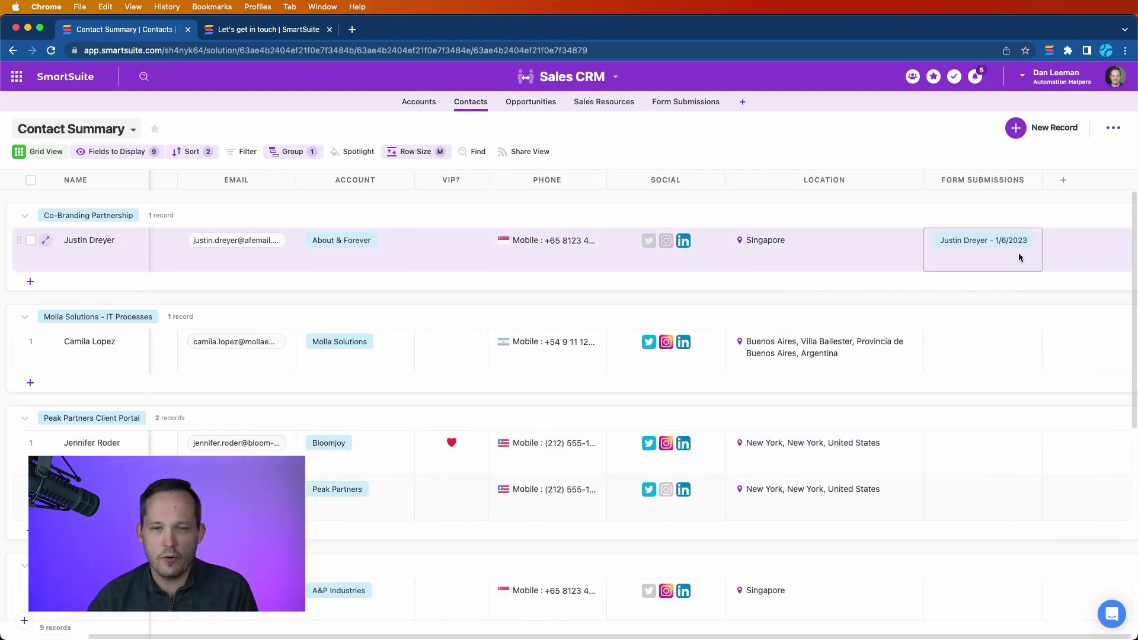
scroll(1019, 256, left, 3)
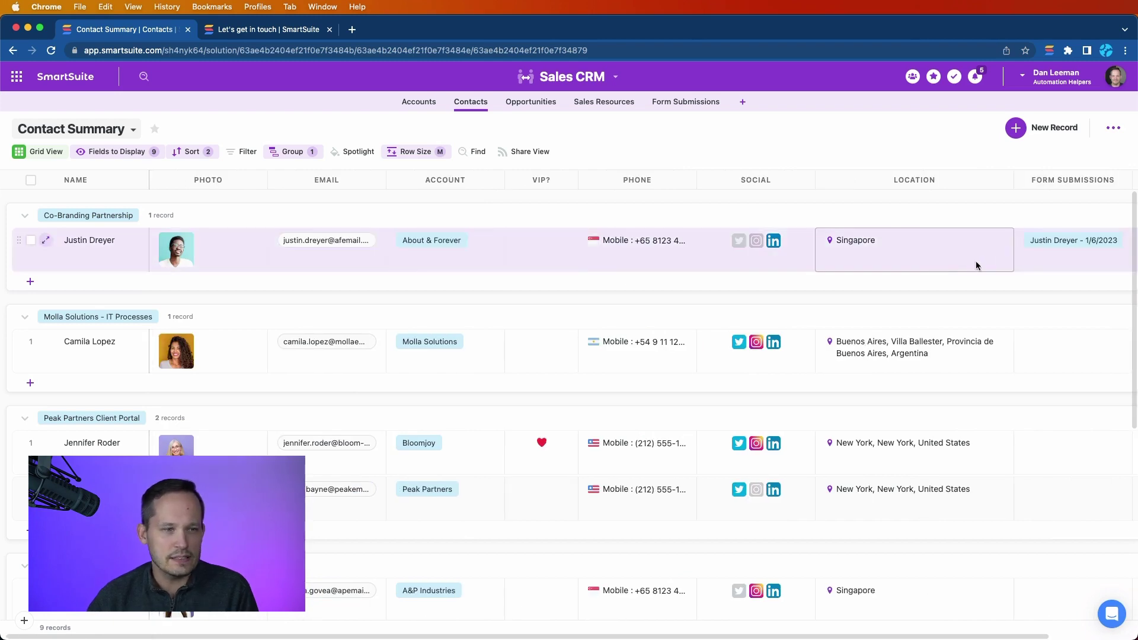
scroll(350, 263, right, 3)
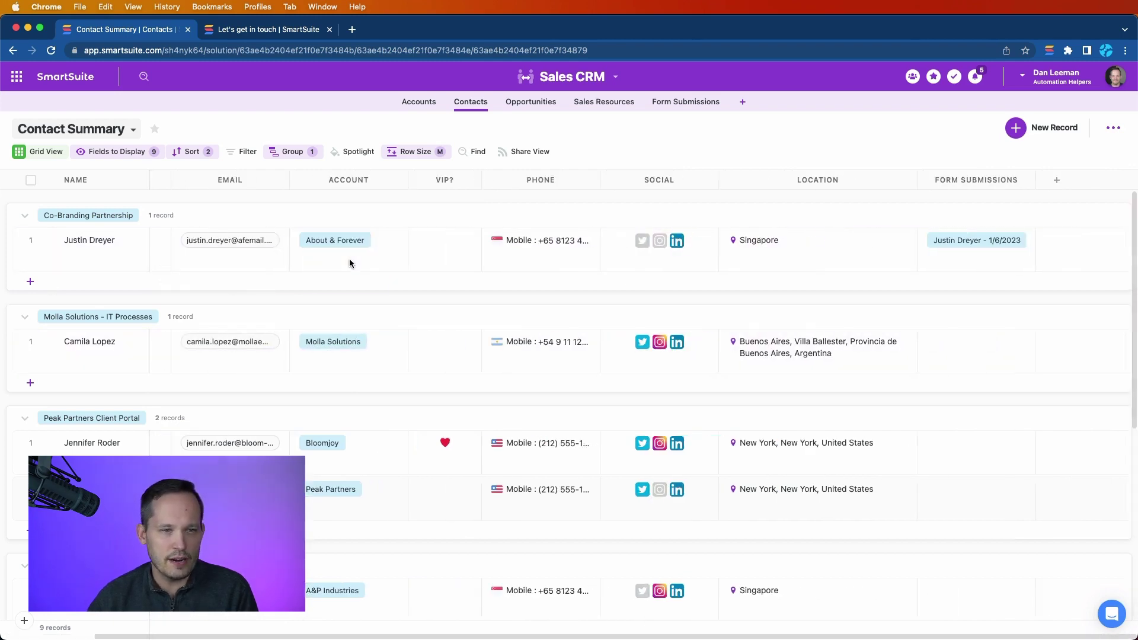
Step: Open the linked submission record from the contact's Form Submissions cell
click(963, 245)
click(960, 243)
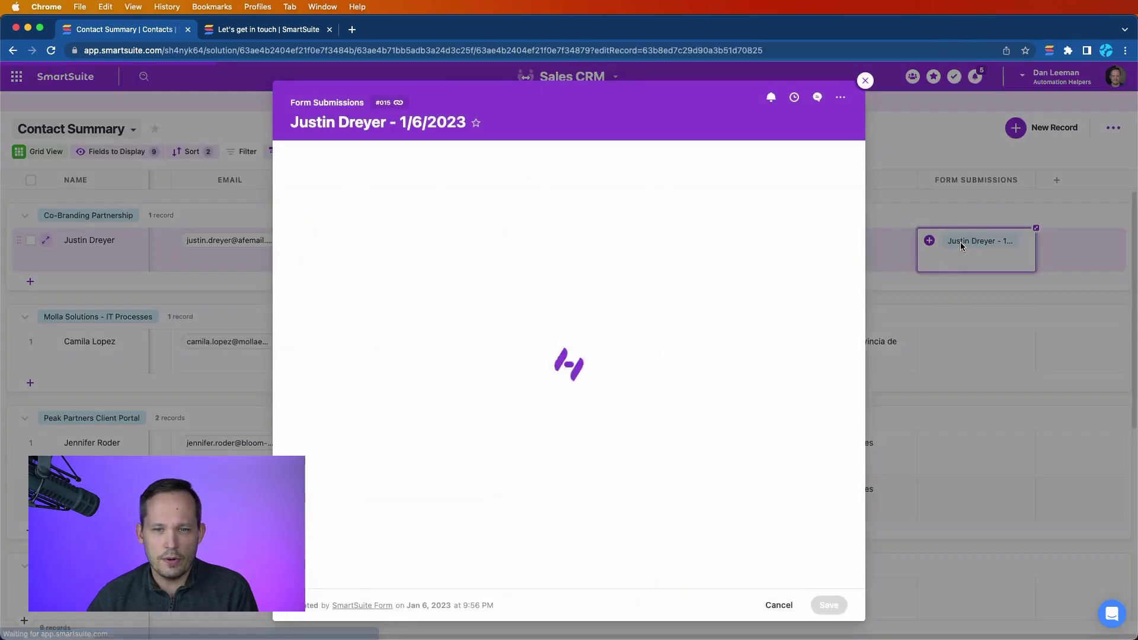
scroll(470, 320, down, 5)
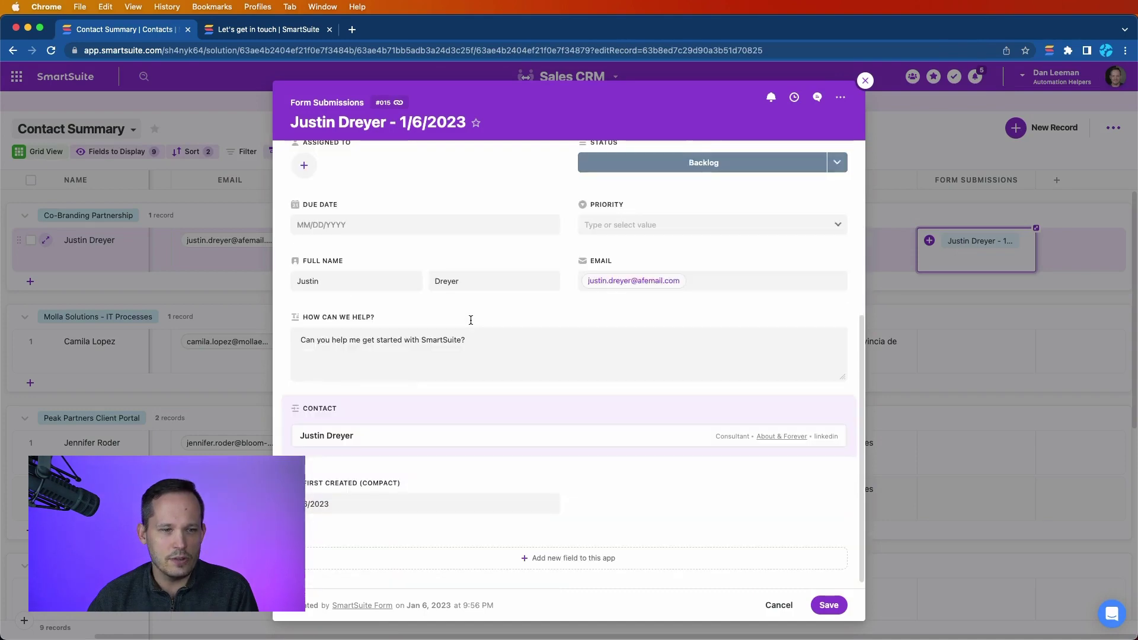
scroll(470, 320, up, 5)
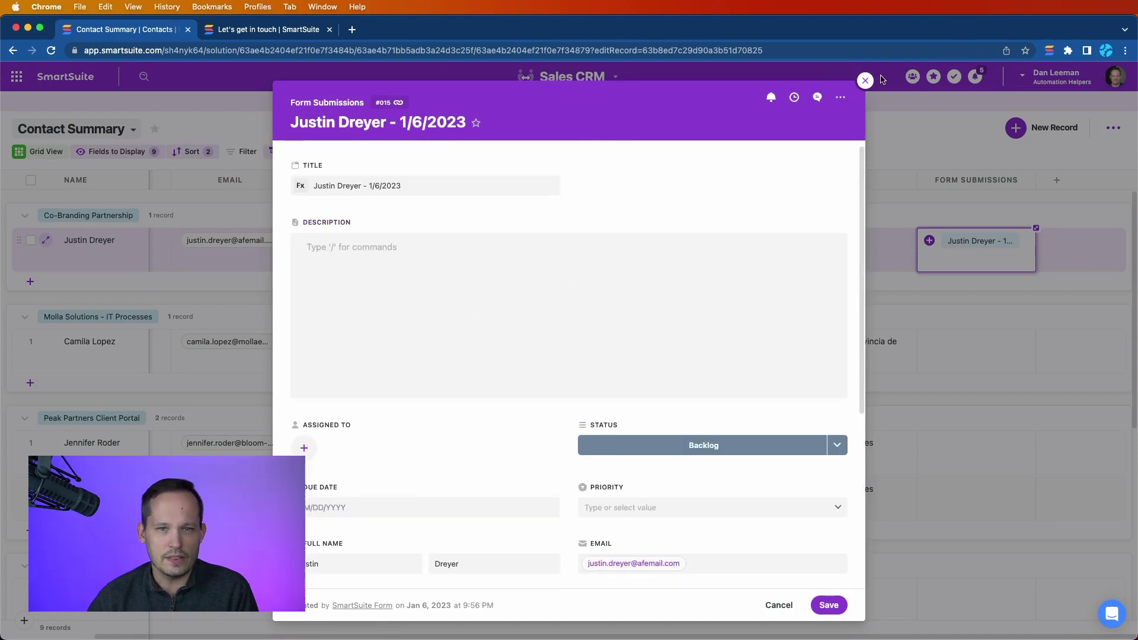